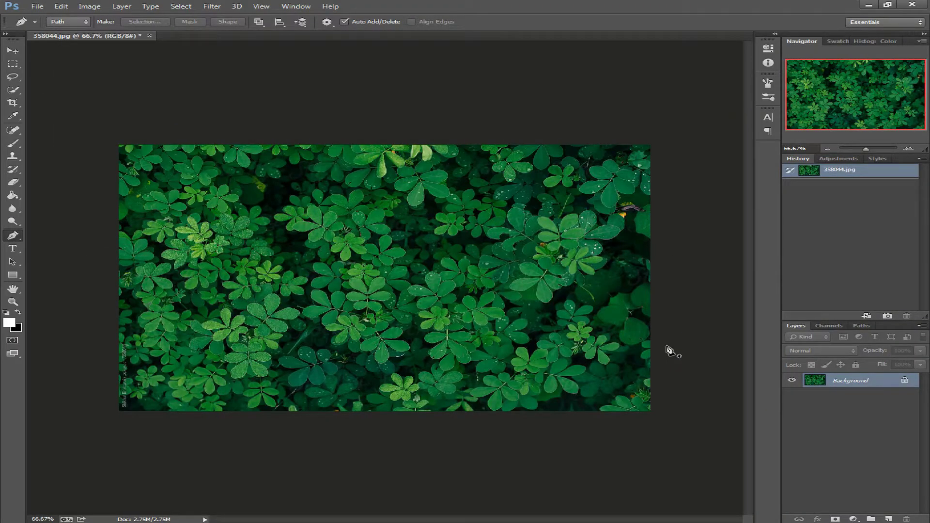
Step: Convert the locked clover Background into an editable layer named Layer 0
double_click(905, 383)
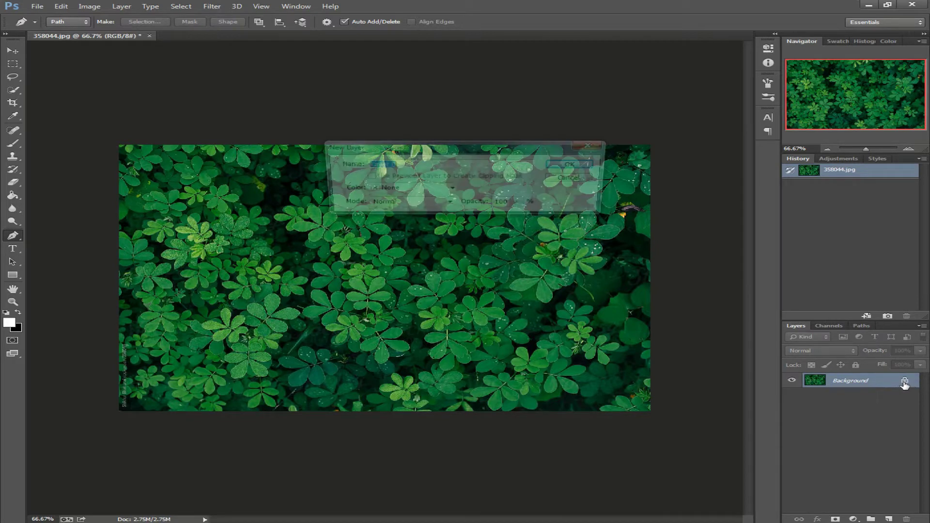
left_click(576, 165)
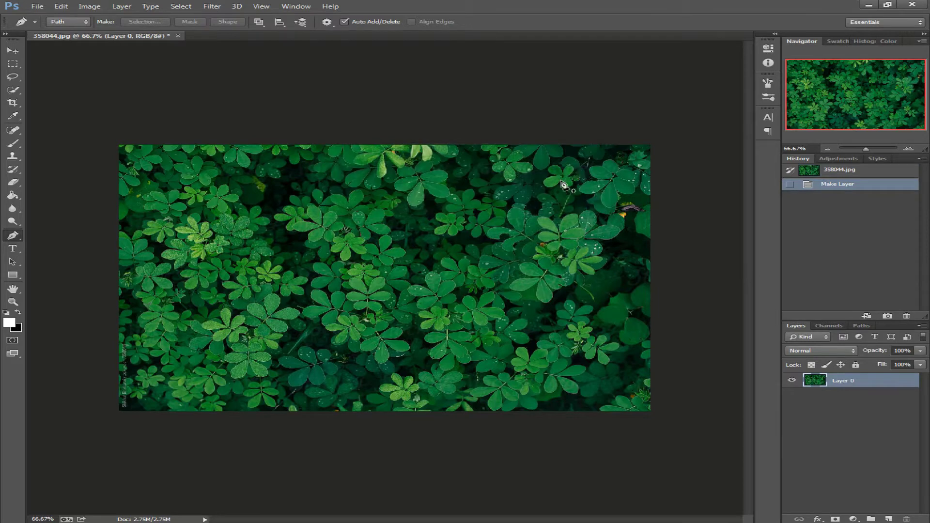
left_click(13, 250)
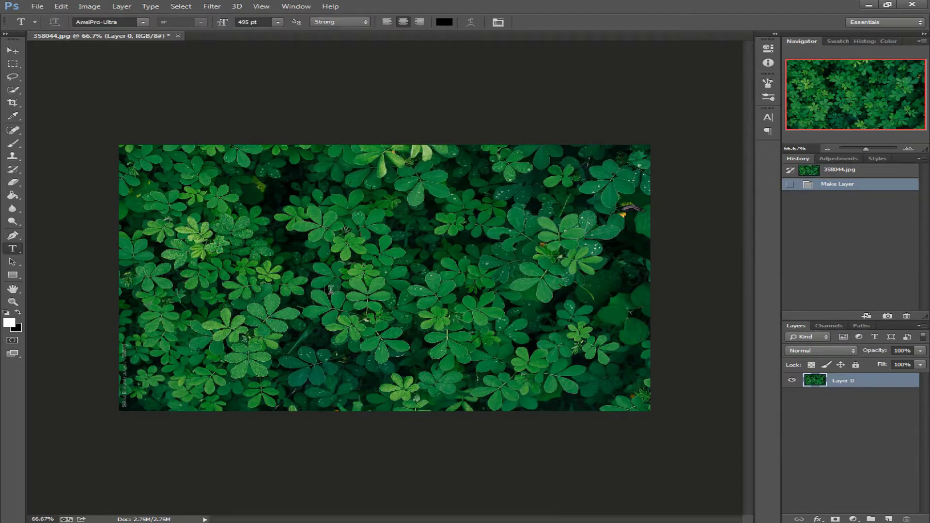
Step: Add large black 'PS' text in AmsiPro-Ultra at 495 pt across the photo's centre, nudged upward
left_click_drag(216, 212, 589, 366)
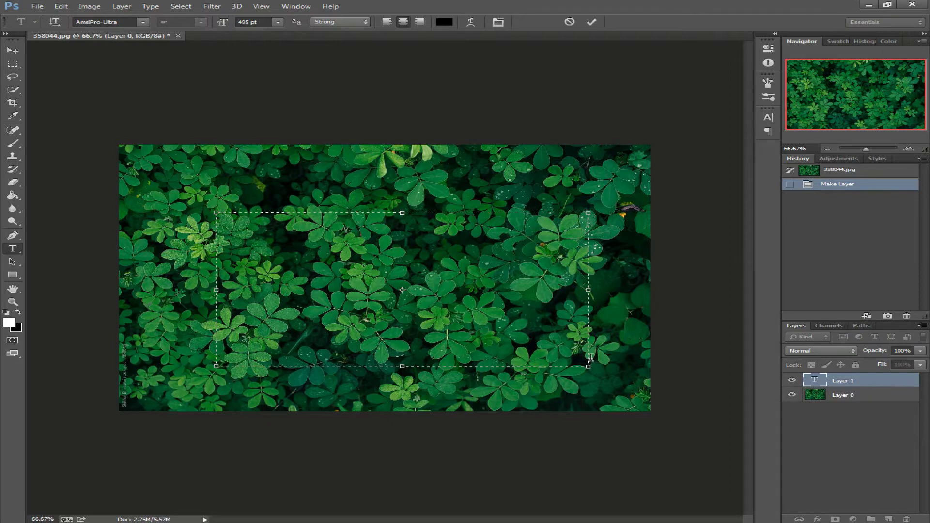
type("P")
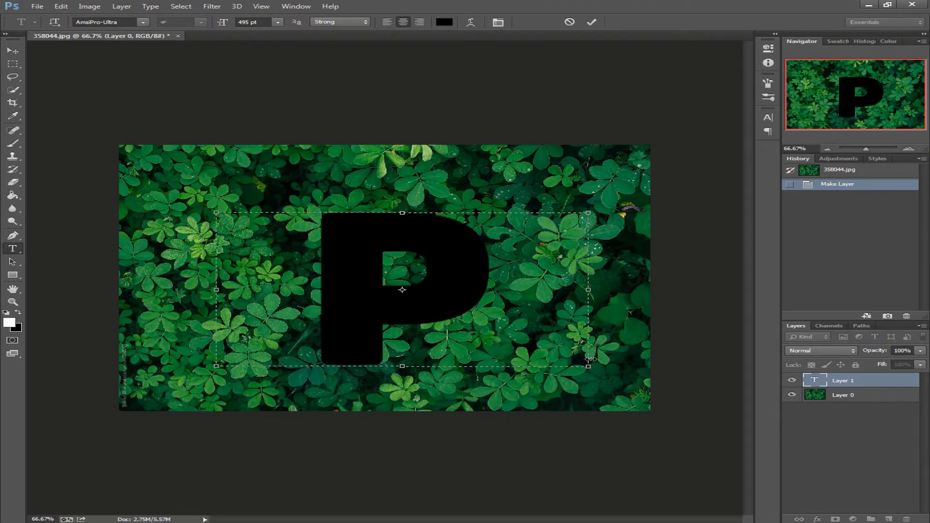
type("S")
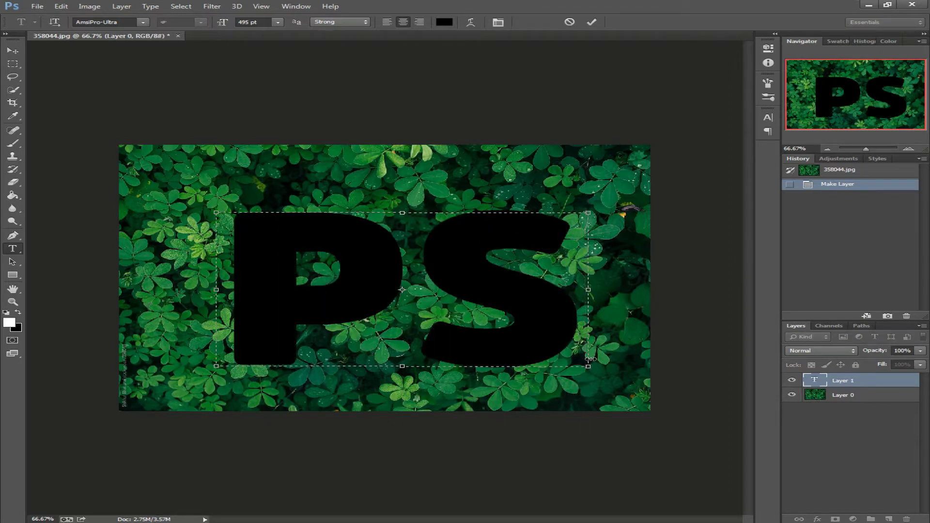
mouse_move(432, 130)
left_mouse_down()
mouse_move(437, 109)
mouse_move(438, 117)
left_mouse_up()
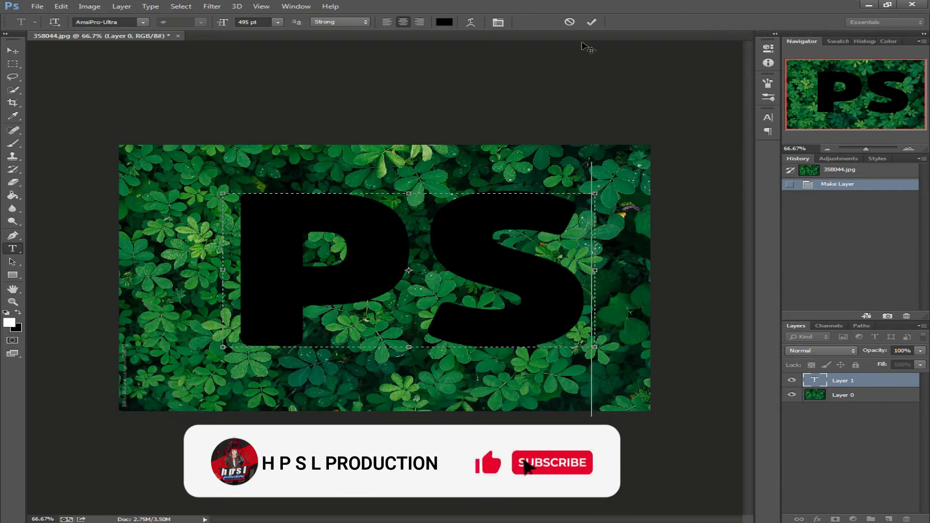
Step: Commit the PS text, lower its fill to 56%, and zoom in on a letter edge among the leaves
left_click(591, 21)
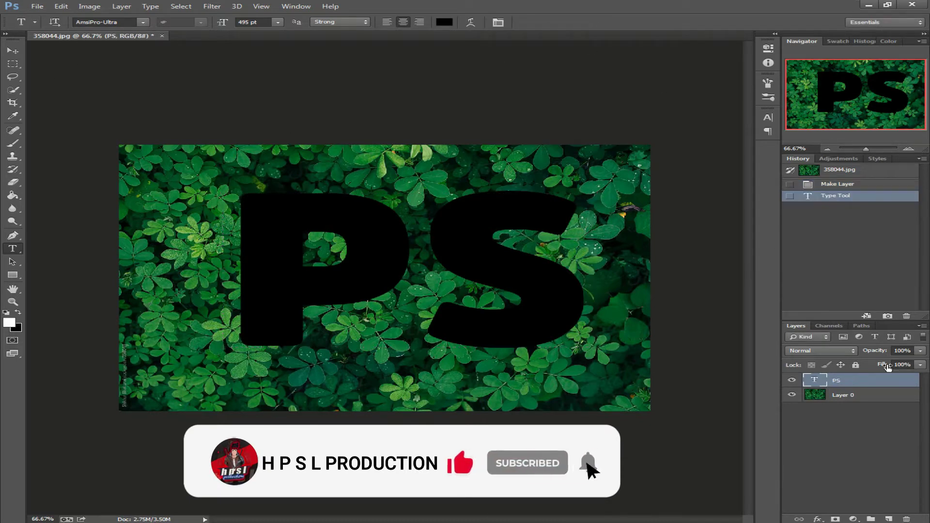
left_click_drag(882, 365, 855, 365)
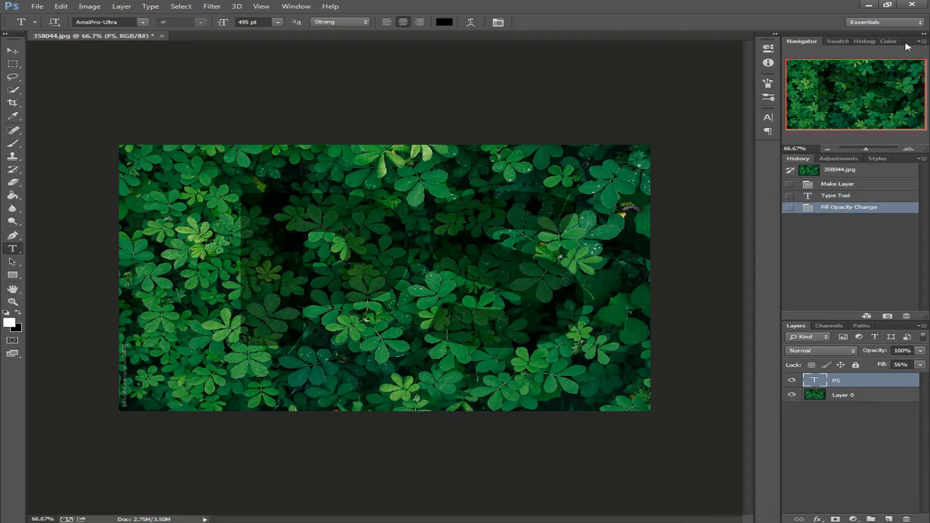
left_click_drag(869, 150, 881, 151)
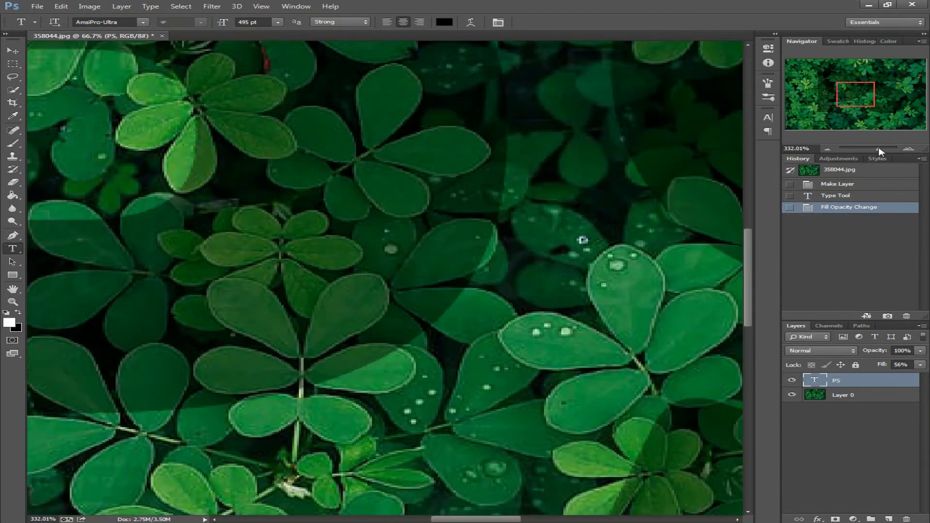
left_click_drag(847, 100, 827, 93)
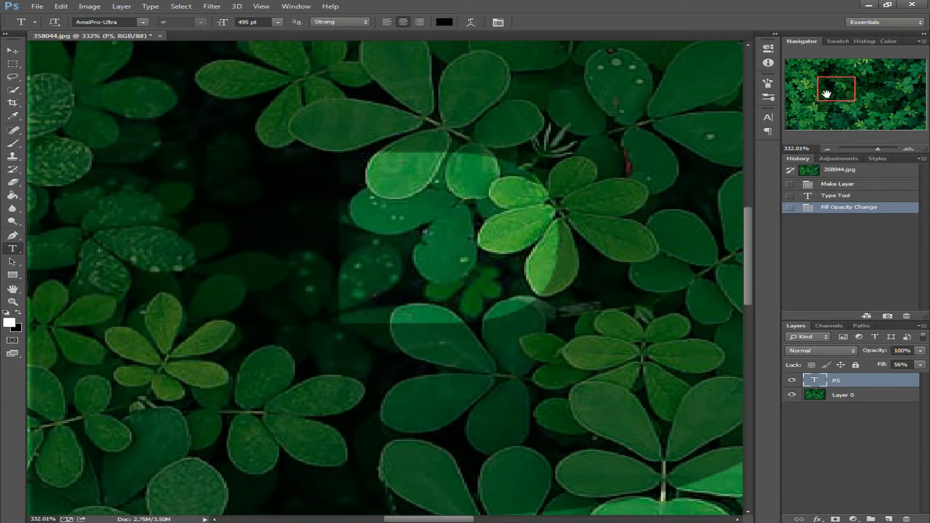
left_click(15, 237)
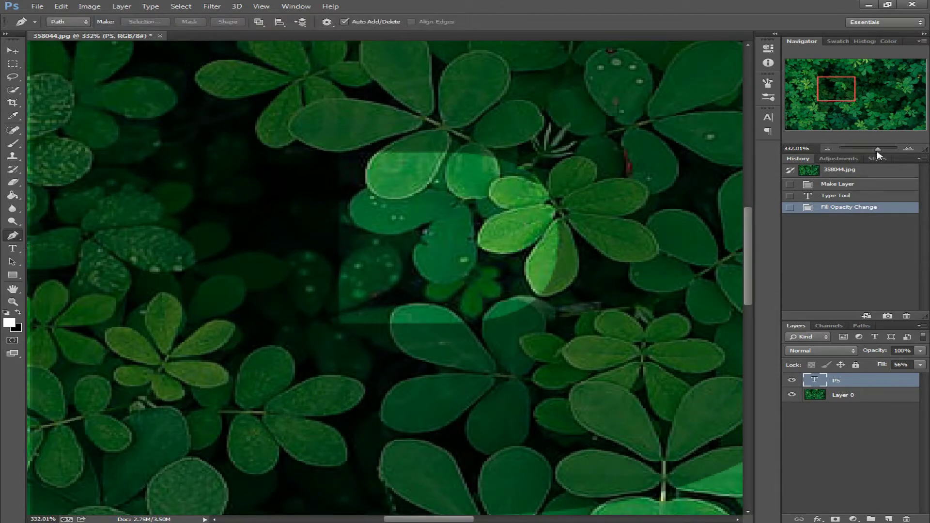
left_click_drag(878, 153, 883, 156)
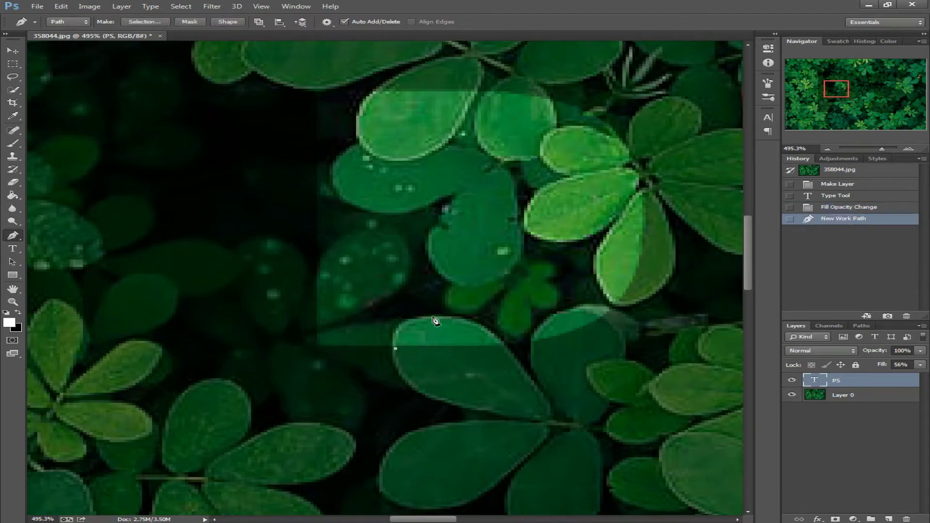
Step: Outline two leaf tips crossing the letter's top edge as closed Pen paths
left_click_drag(448, 323, 484, 316)
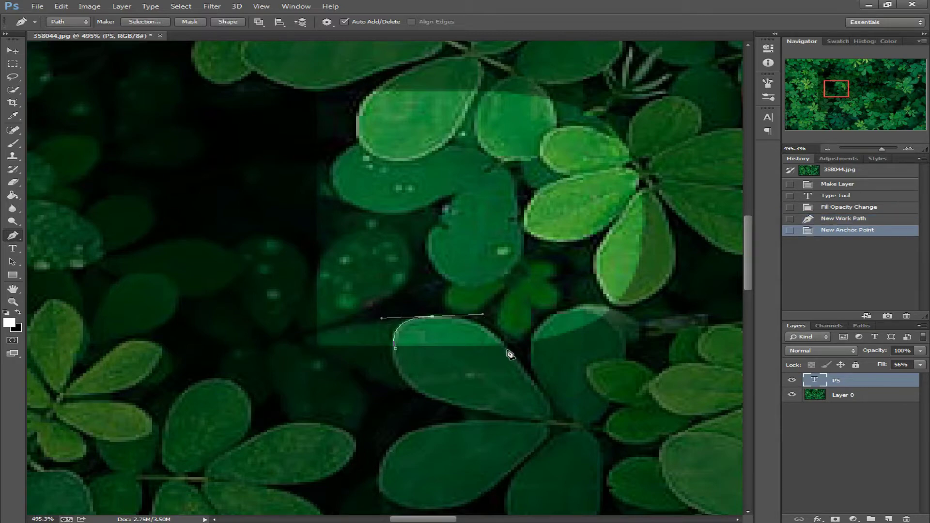
left_click(509, 360)
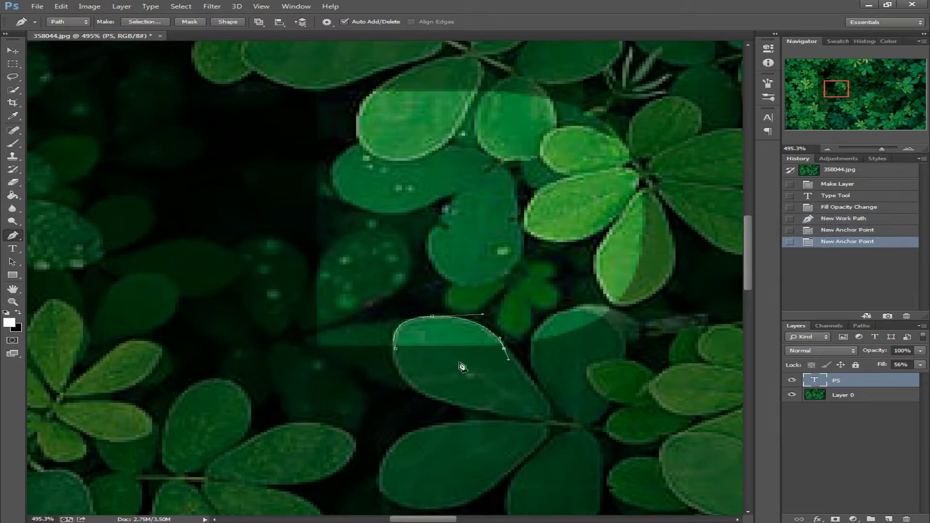
left_click(396, 350)
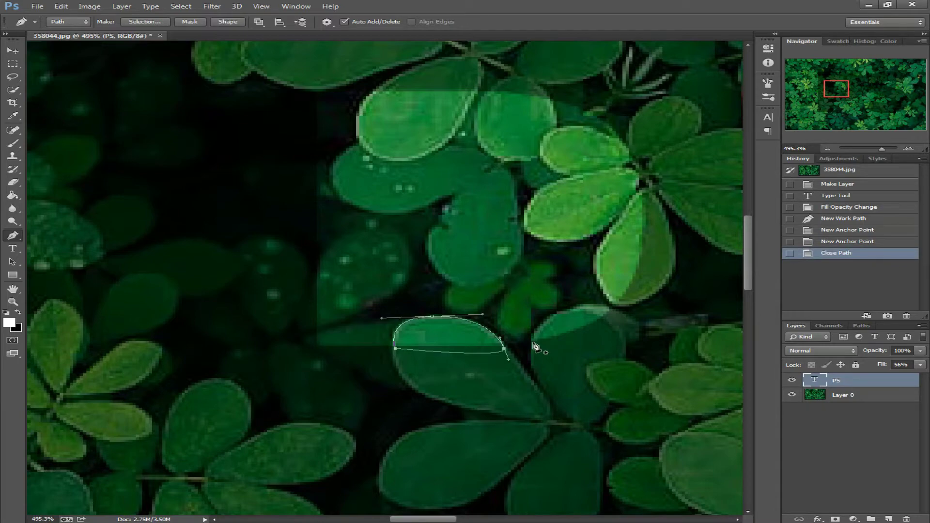
left_click(609, 328)
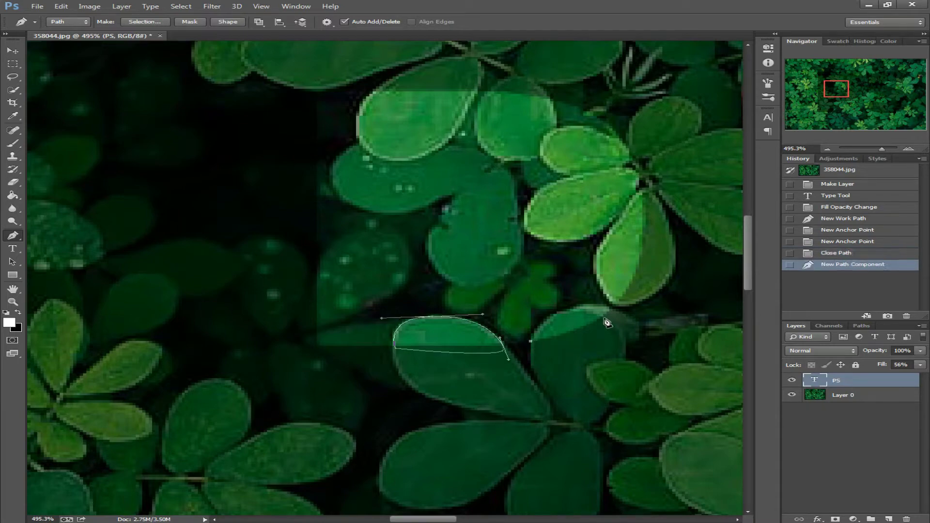
left_click_drag(603, 319, 642, 351)
left_click(580, 344)
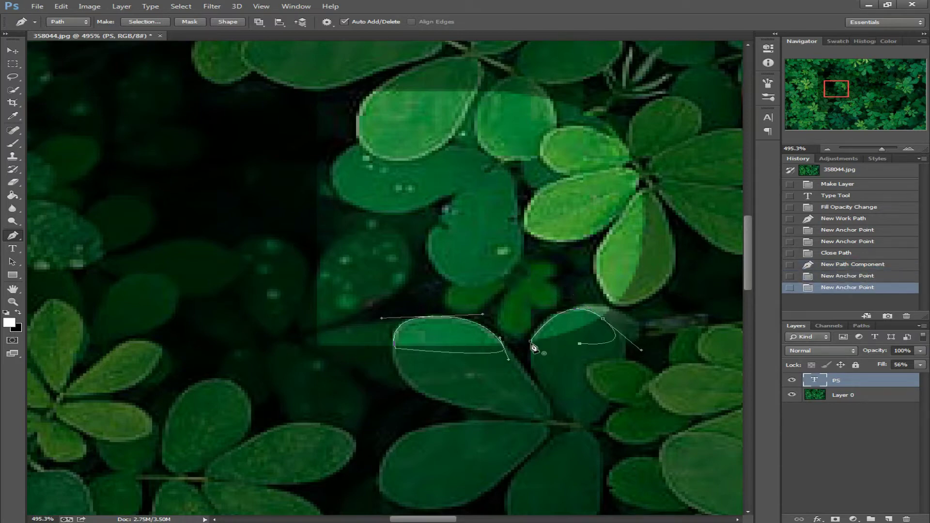
left_click(532, 343)
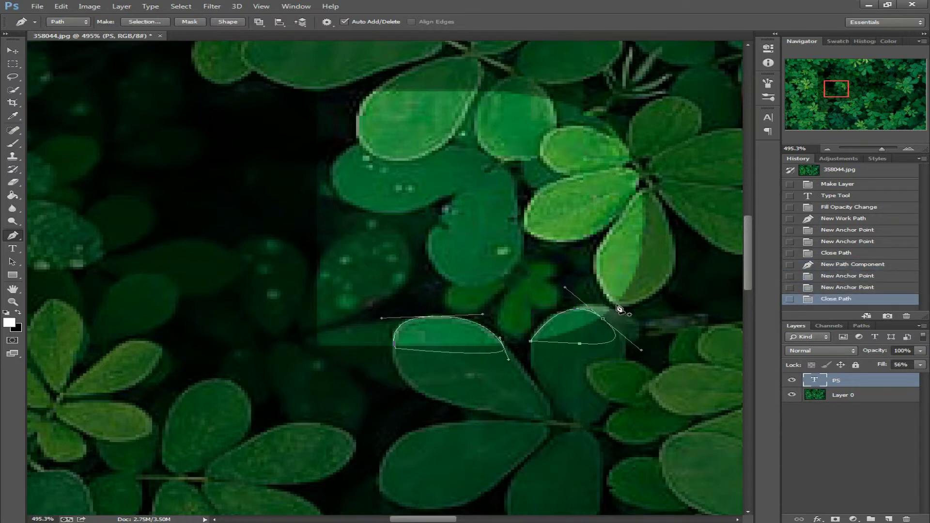
Step: Begin a Pen outline on a third leaf, zooming in closer
left_click(594, 231)
left_click_drag(592, 261, 602, 292)
left_click_drag(882, 148, 883, 149)
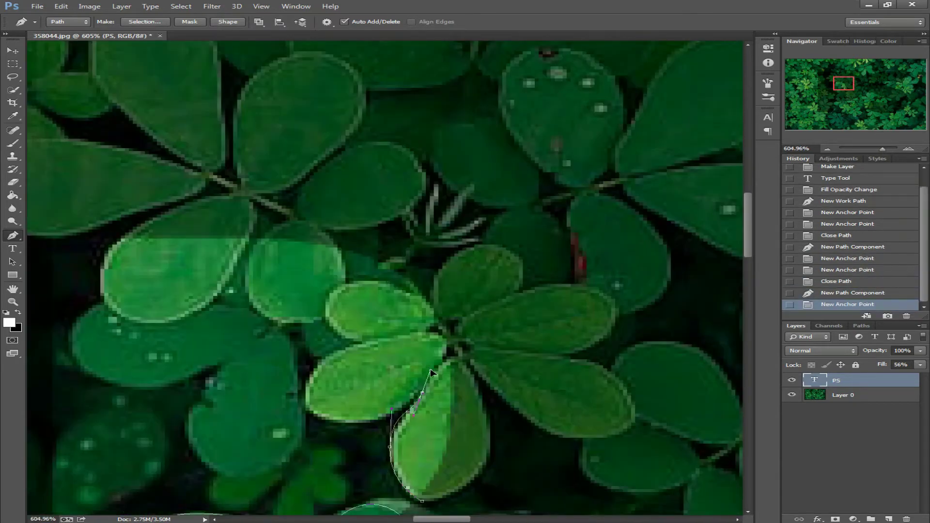
Step: Resume the unfinished leaf outline along its lower and top edges, redoing a misplaced point
left_click(423, 393)
left_click_drag(330, 420, 276, 405)
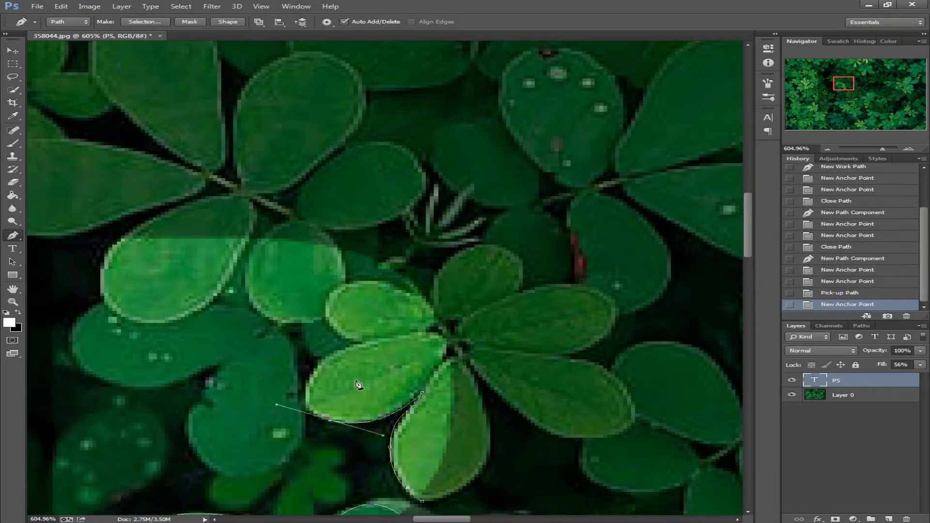
left_click_drag(359, 344, 394, 339)
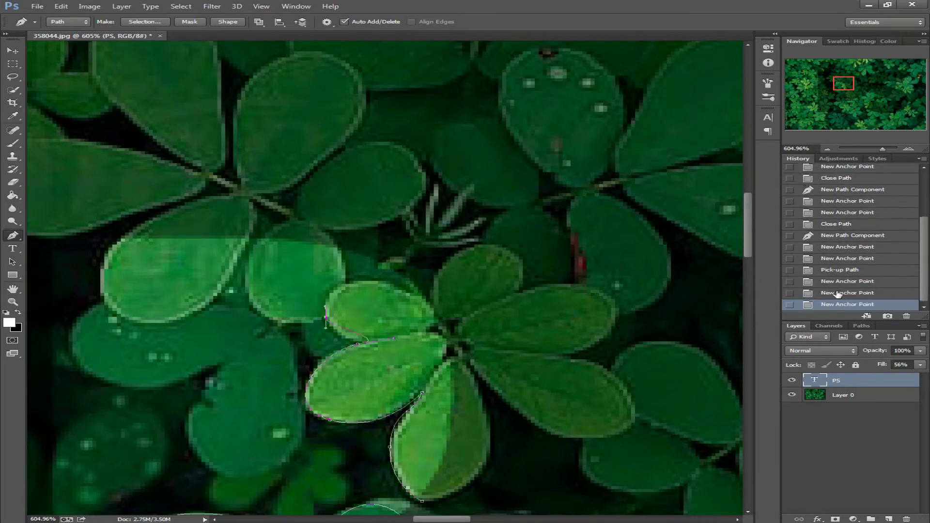
left_click_drag(326, 318, 307, 293)
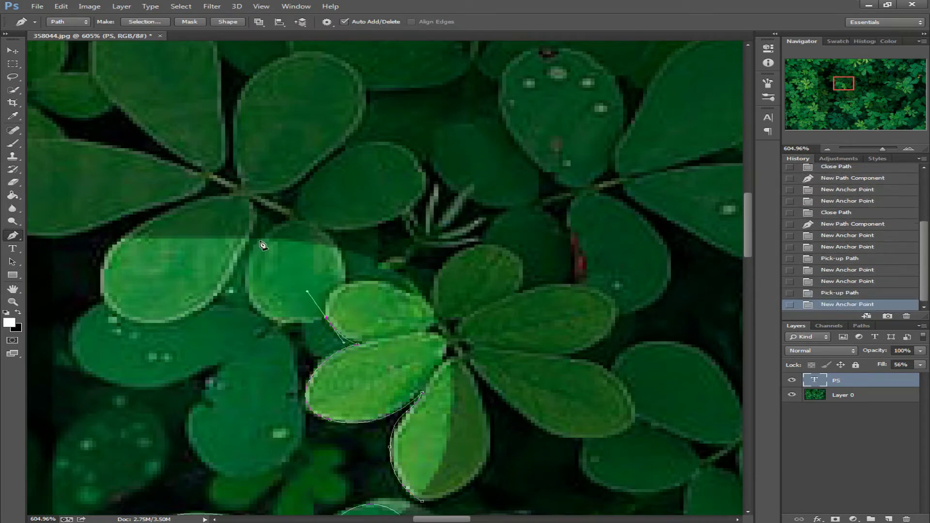
left_click_drag(262, 239, 301, 156)
key("ctrl+z")
left_click(328, 319)
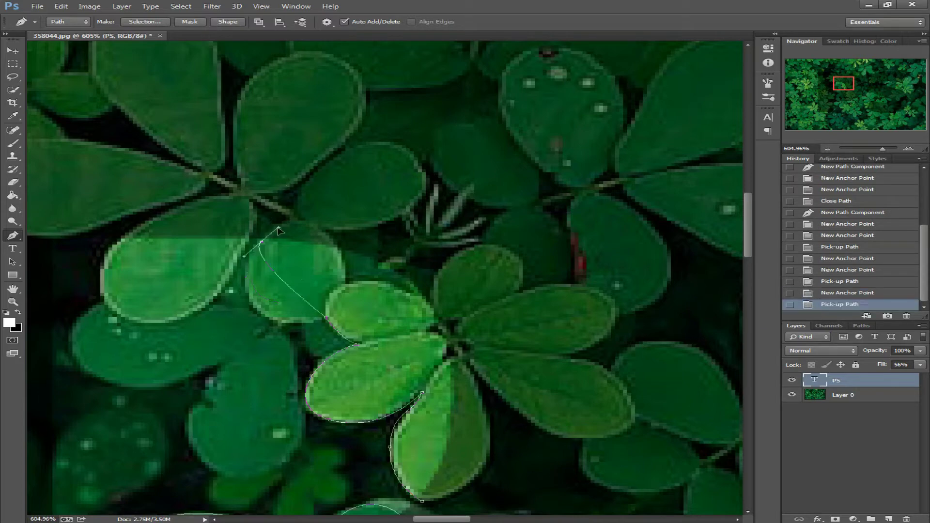
left_click_drag(262, 242, 318, 147)
left_click_drag(269, 205, 288, 186)
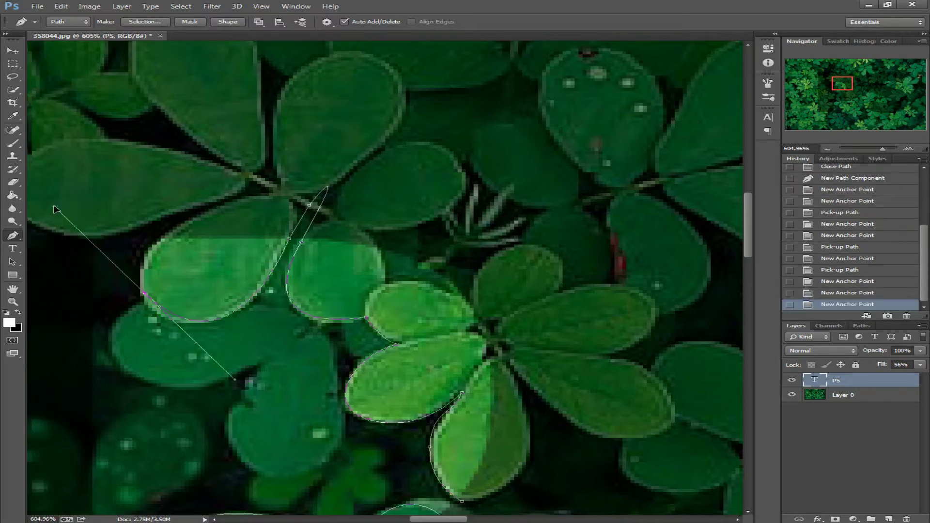
Step: Trace around the large leaf's left side and close the outline at the bottom point
left_click_drag(68, 235, 67, 200)
left_click_drag(181, 224, 232, 198)
left_click(822, 297)
left_click(146, 297)
left_click_drag(843, 84, 847, 70)
left_click(293, 86)
left_click(439, 348)
left_click(326, 433)
Step: Outline the left and right leaf tips as closed paths, then pan elsewhere
left_click(246, 212)
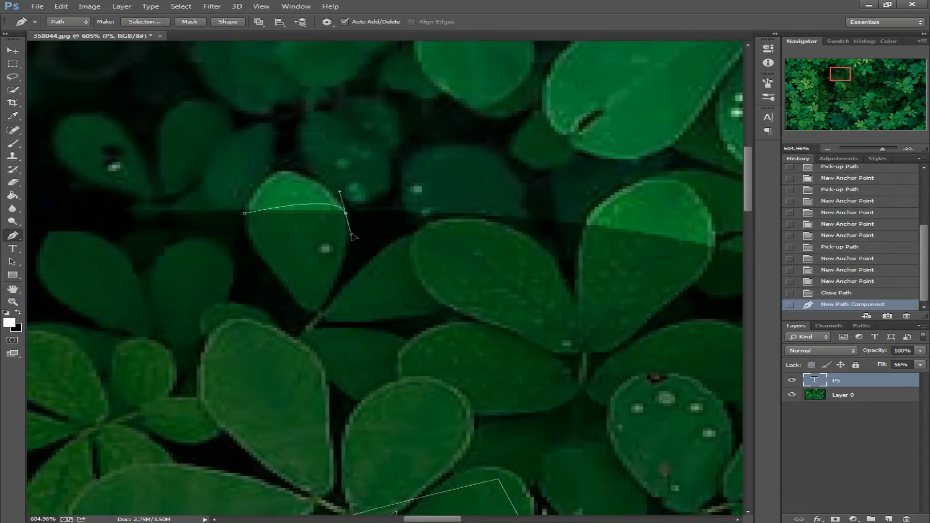
left_click_drag(346, 213, 410, 307)
left_click(246, 212)
left_click(588, 227)
left_click_drag(675, 180, 741, 197)
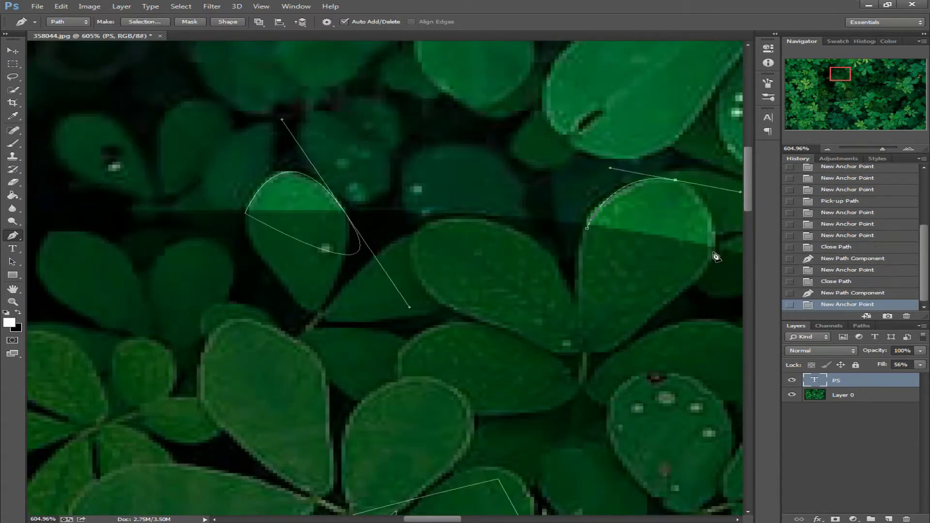
left_click(675, 181, "alt")
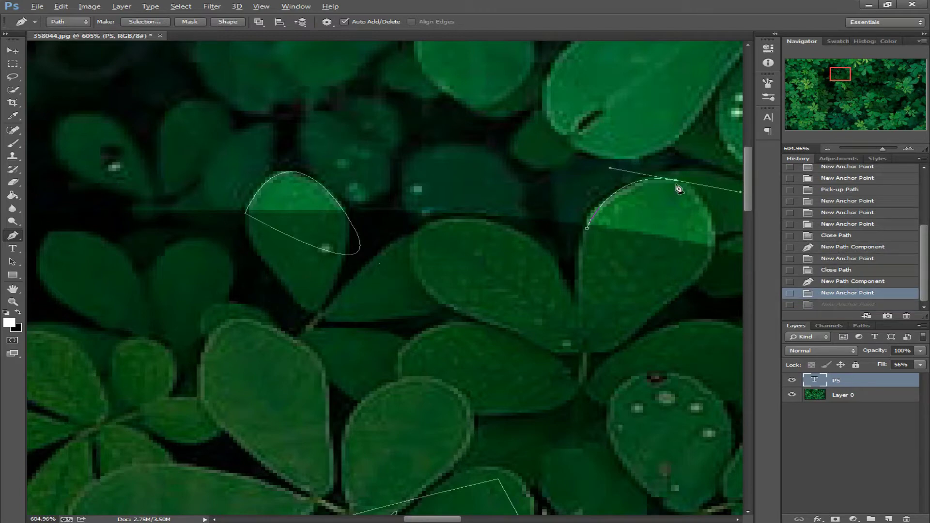
left_click(696, 303)
left_click(588, 228)
left_click_drag(837, 75, 853, 96)
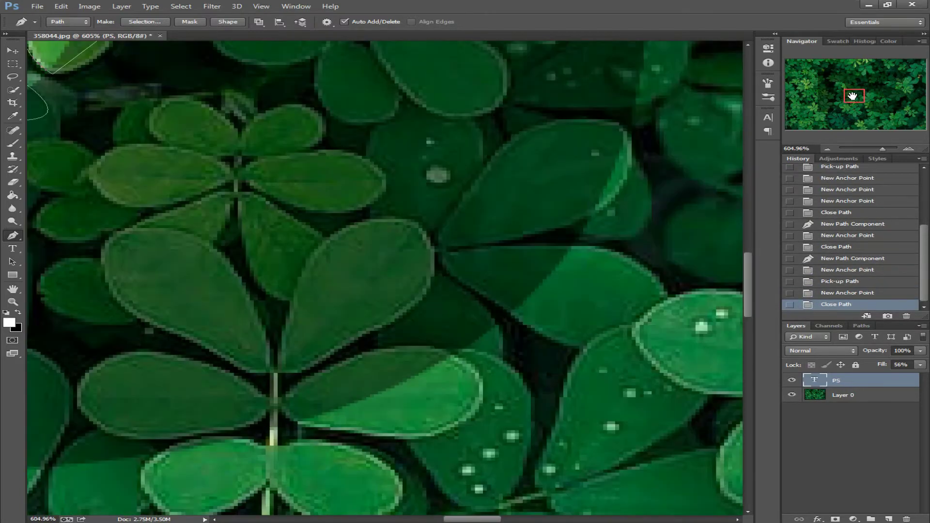
Step: Outline another leaf as a closed path and pan to another clover cluster
left_click(297, 421)
left_click_drag(480, 406, 512, 348)
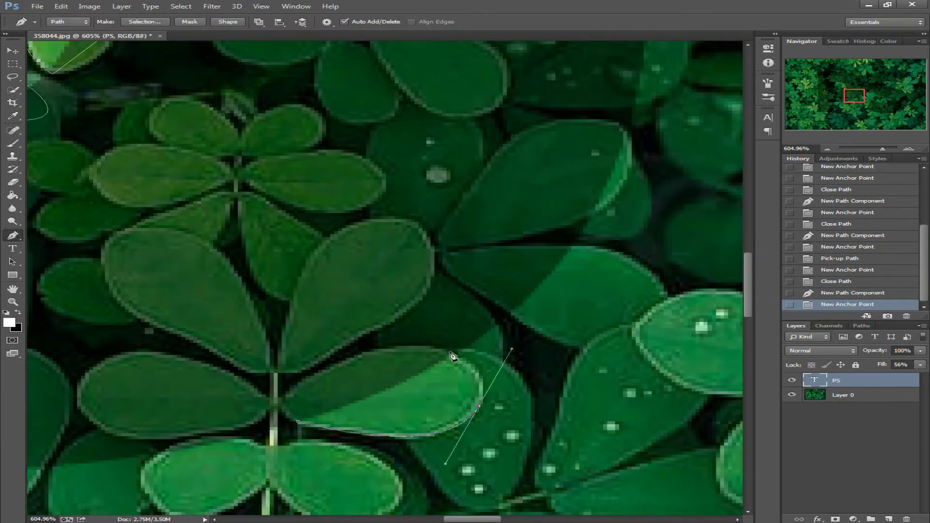
left_click(479, 405)
left_click_drag(426, 349, 344, 338)
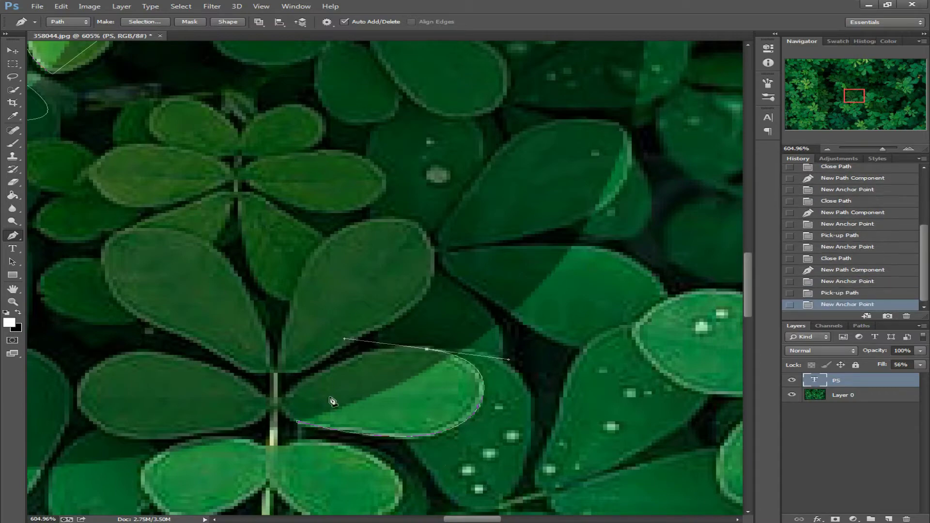
left_click(298, 422)
left_click_drag(852, 98, 814, 112)
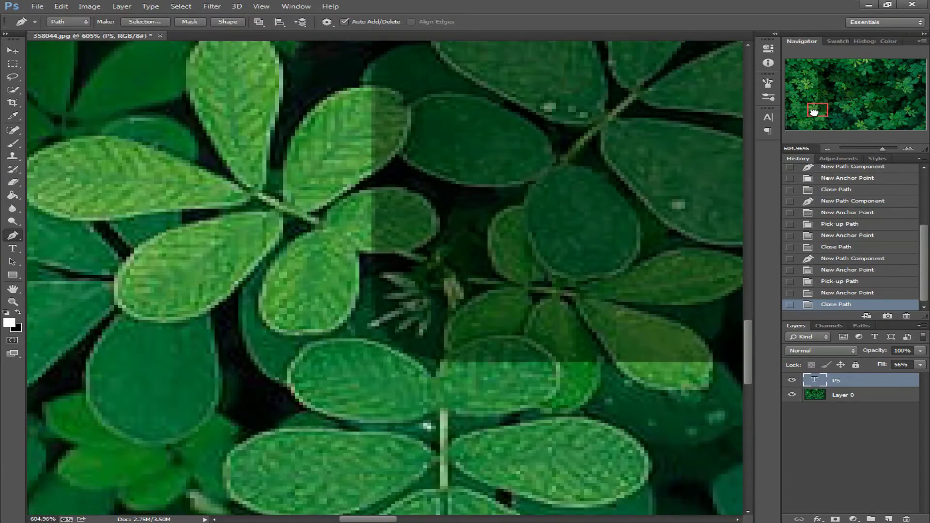
Step: Begin tracing the clover sprig's leaf around its top, right side, bottom and stem
left_click(436, 372)
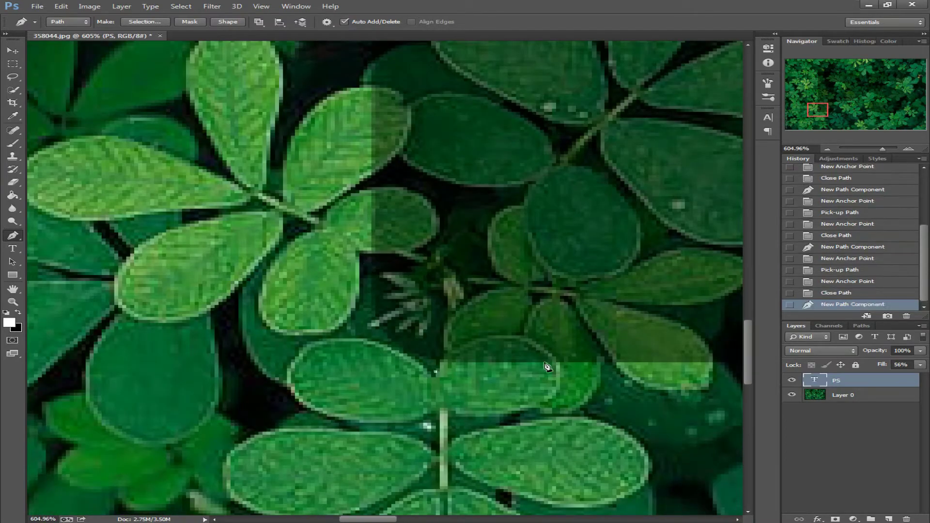
left_click(459, 347)
left_click(553, 354)
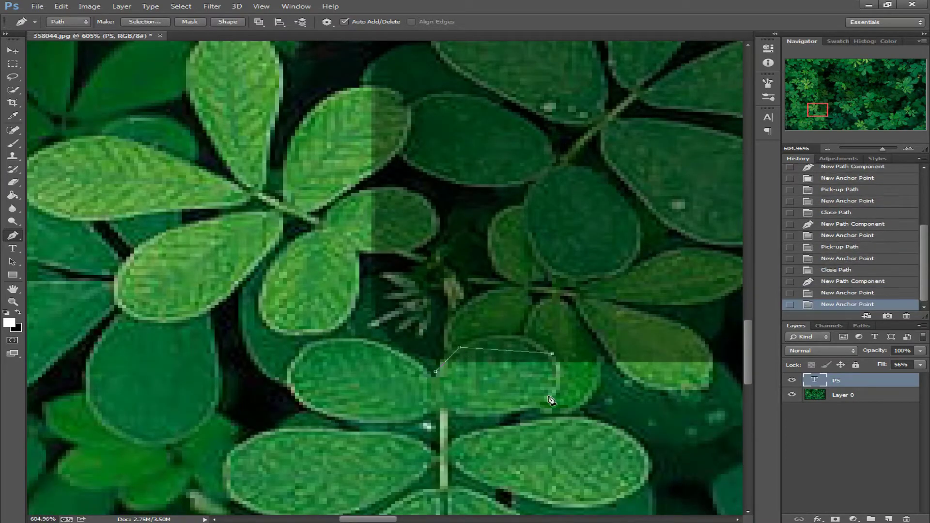
left_click(523, 411)
left_click_drag(446, 408, 487, 426)
left_click(447, 408)
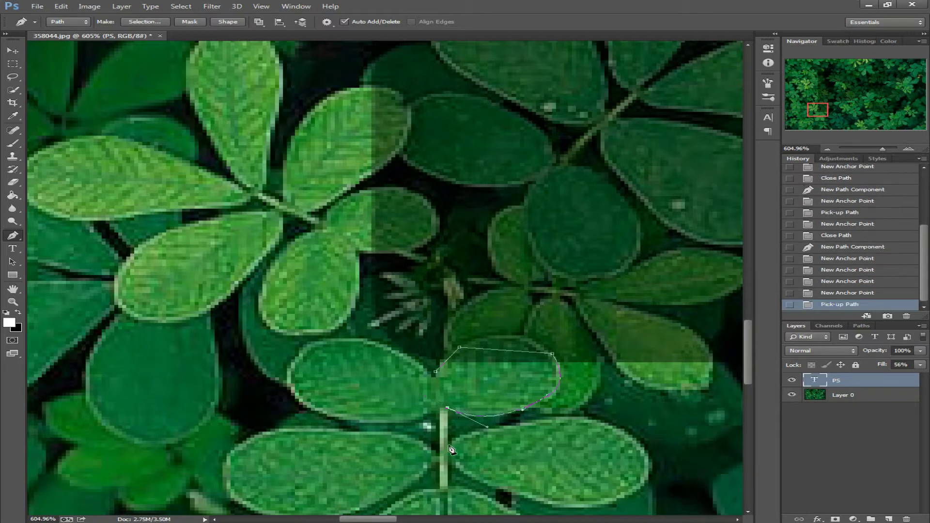
left_click(447, 444)
left_click_drag(636, 441, 680, 498)
left_click_drag(604, 506, 628, 495)
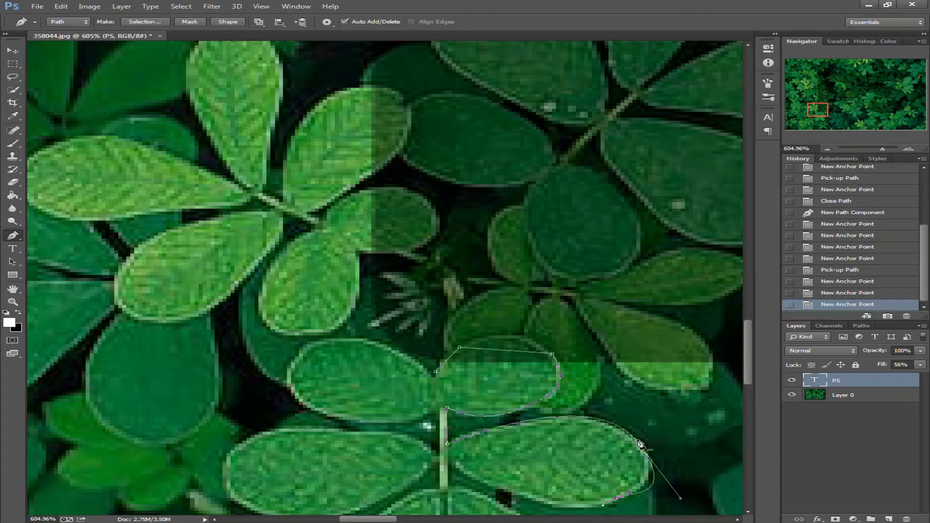
Step: Remove a stray bottom anchor via History and continue the outline down the stem
key("ctrl+z")
left_click(636, 440)
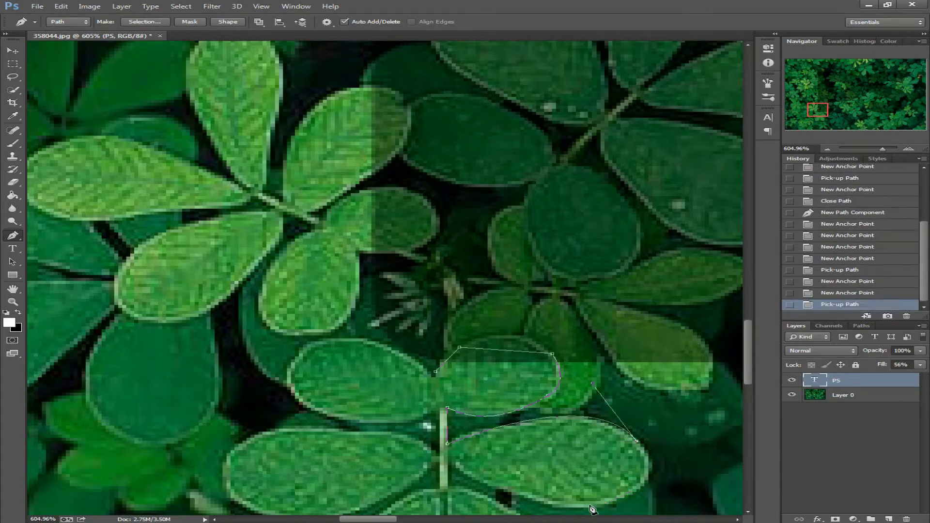
scroll(592, 508, "down", 1)
left_click_drag(589, 485, 688, 463)
left_click(836, 293)
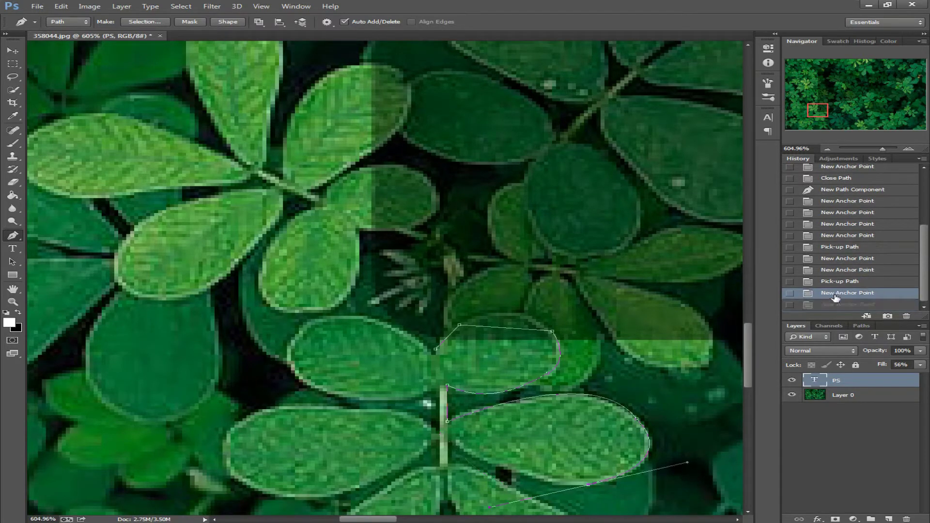
left_click(588, 484)
left_click(447, 440)
left_click(447, 440)
left_click(447, 464)
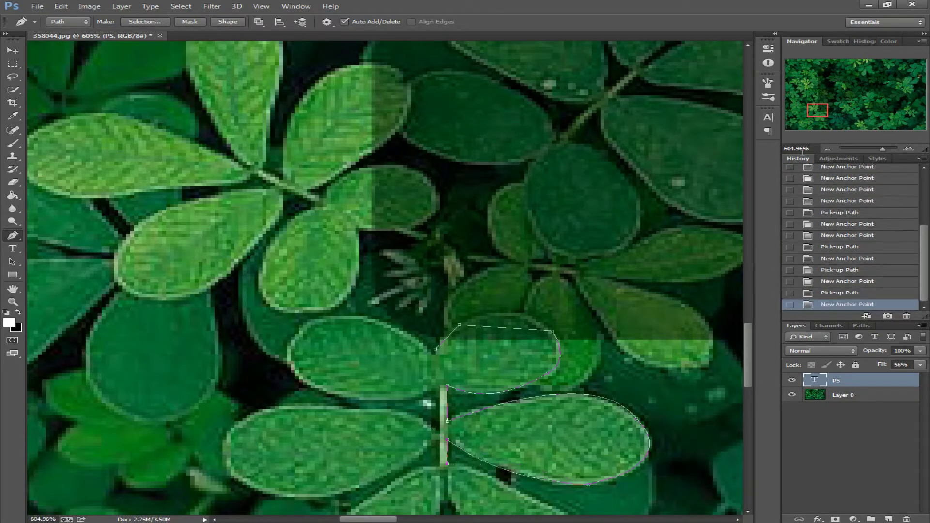
Step: Trace the sprig's right leaf edge and curve back up to the stem
left_click_drag(524, 476, 479, 236)
left_click_drag(570, 327, 576, 367)
left_click(571, 328, "alt")
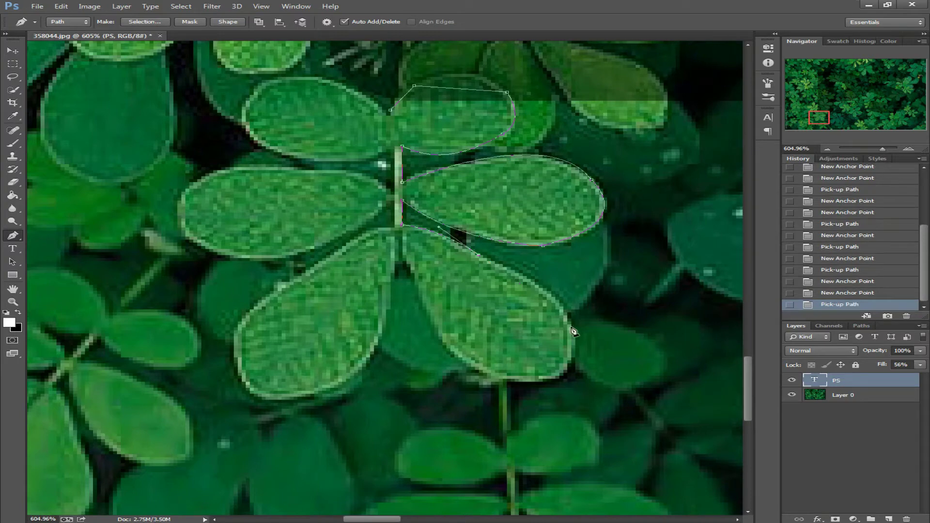
left_click_drag(570, 327, 576, 367)
left_click(571, 327, "alt")
left_click_drag(519, 381, 504, 383)
left_click(519, 381, "alt")
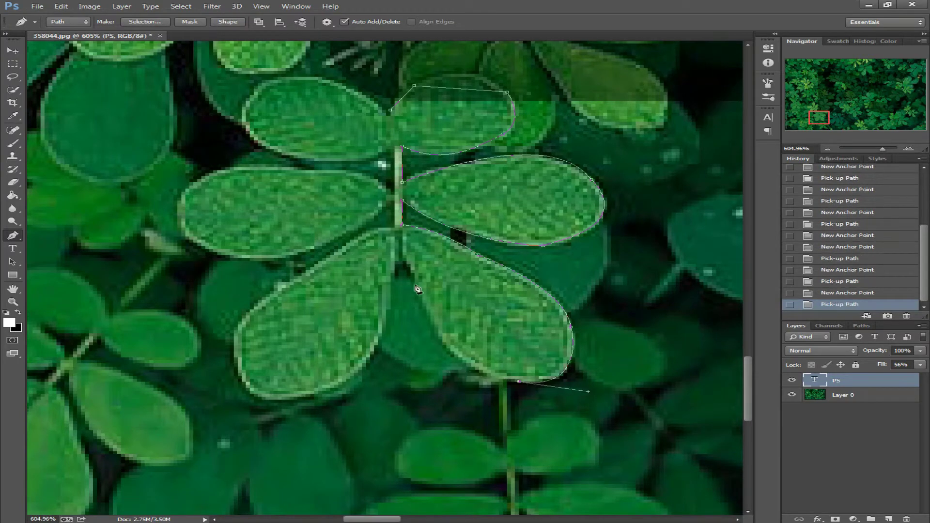
left_click_drag(403, 253, 388, 129)
left_click(403, 253, "alt")
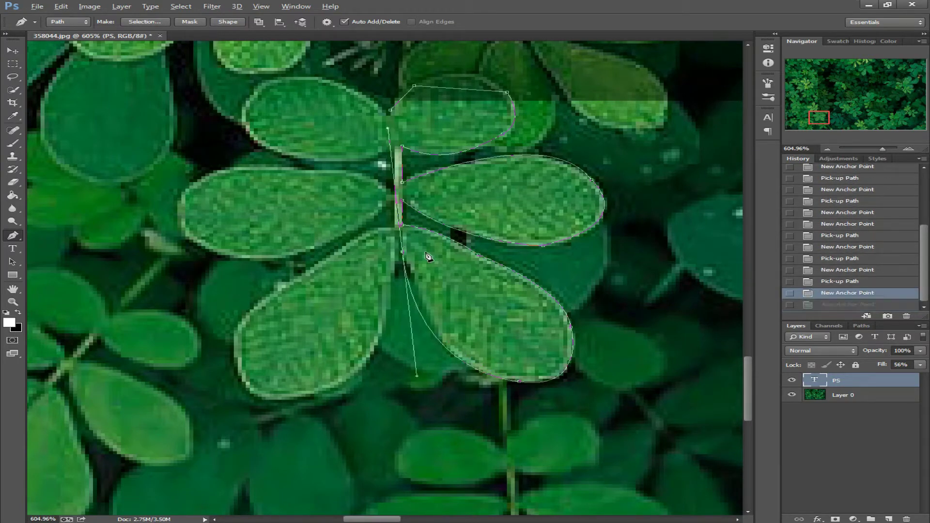
Step: Trace around the lower-right and lower-left leaves back to the stem
left_click(389, 307)
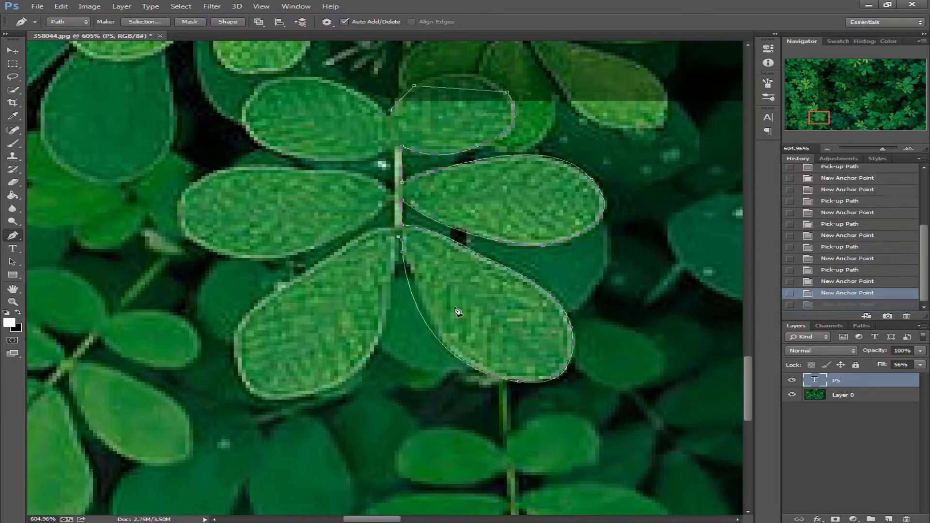
left_click_drag(359, 369, 321, 394)
left_click_drag(238, 363, 257, 428)
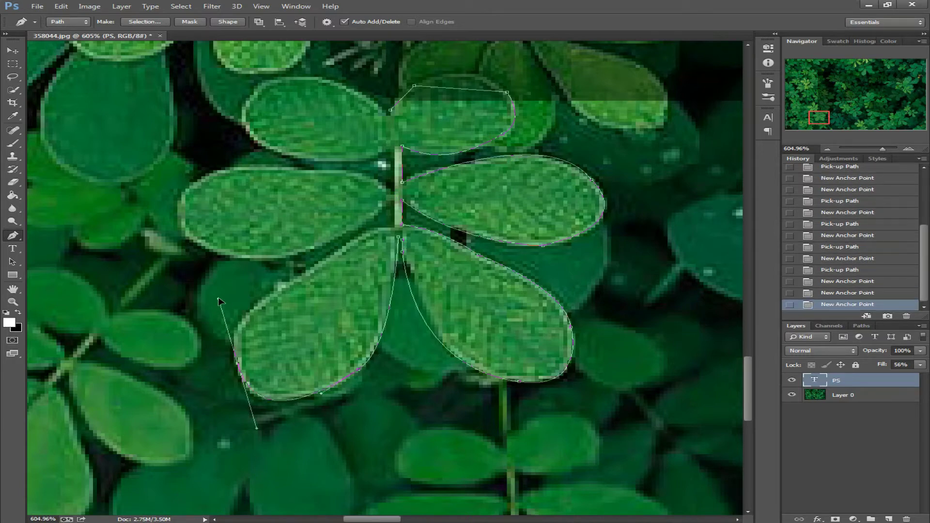
left_click(238, 364, "alt")
left_click(270, 291)
left_click(378, 228)
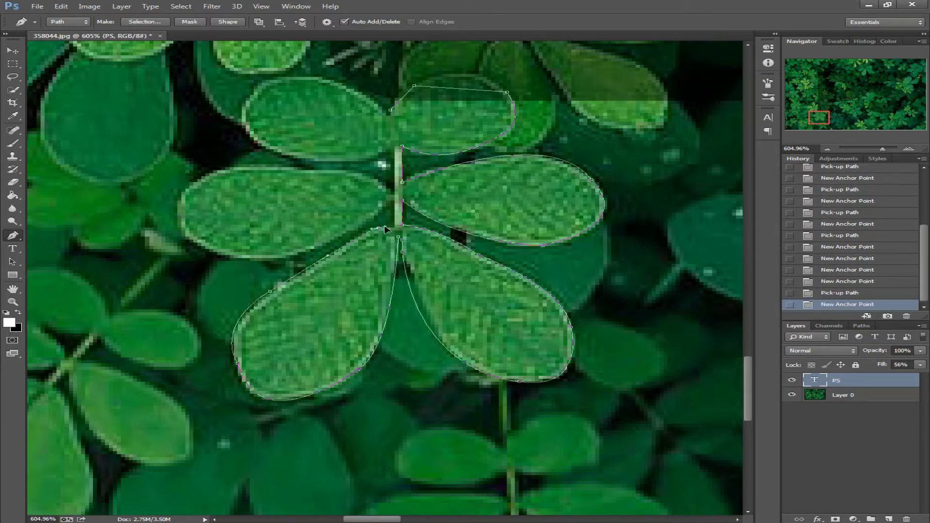
left_click(397, 227, "alt")
Step: Outline the middle-left leaf and continue onto the upper-left leaf
left_click(386, 202)
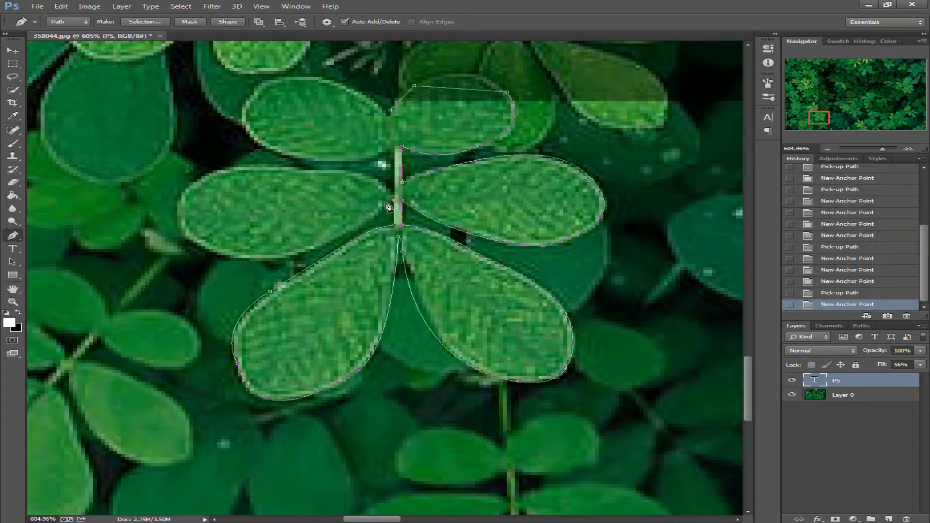
mouse_move(274, 257)
left_mouse_down()
mouse_move(207, 263)
mouse_move(162, 220)
left_mouse_up()
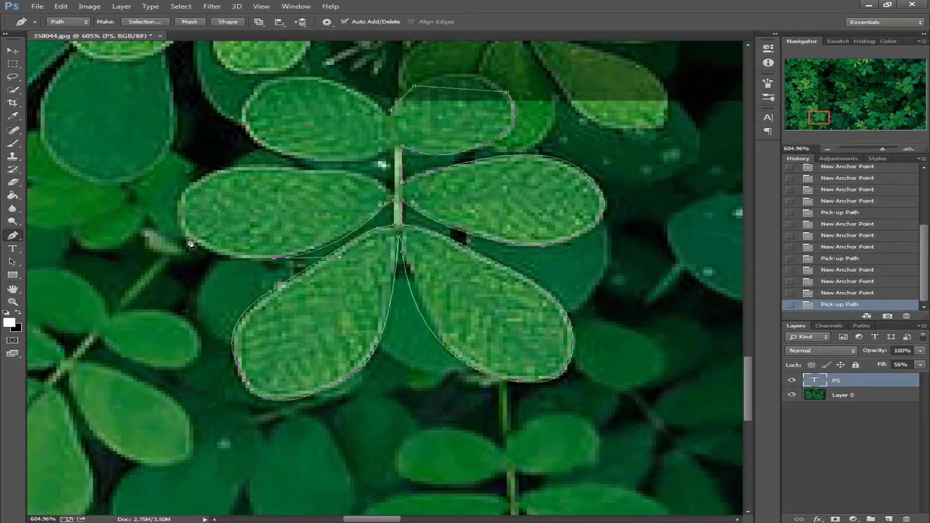
left_click(185, 240, "alt")
left_click_drag(210, 173, 225, 164)
left_click(388, 201)
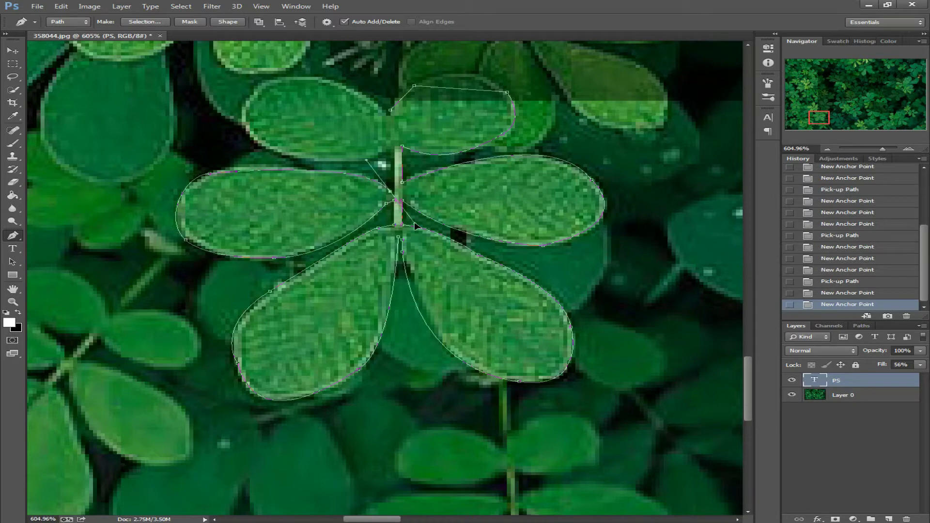
key("alt")
left_click(238, 139)
Step: Trace the upper-left leaf back to the stem and close the sprig's outline
left_click_drag(262, 85, 294, 69)
left_click_drag(822, 119, 822, 113)
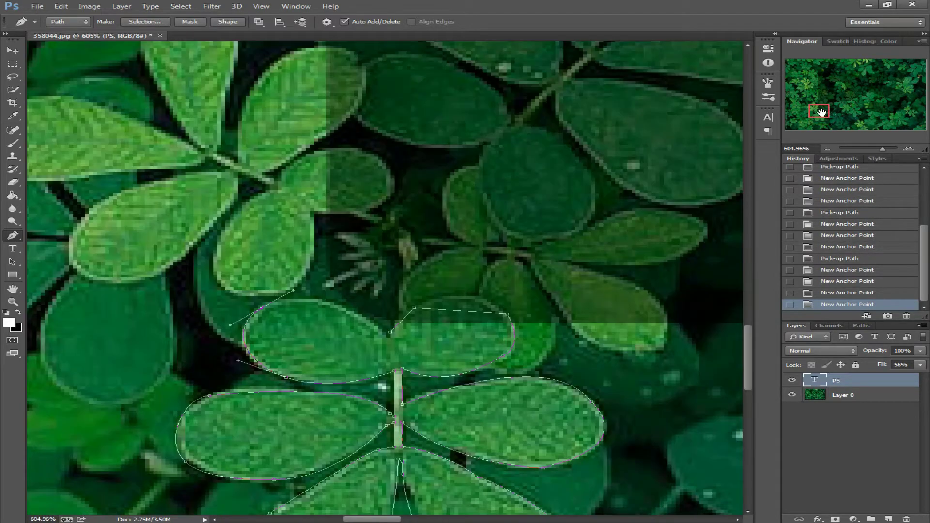
left_click_drag(392, 342, 392, 342)
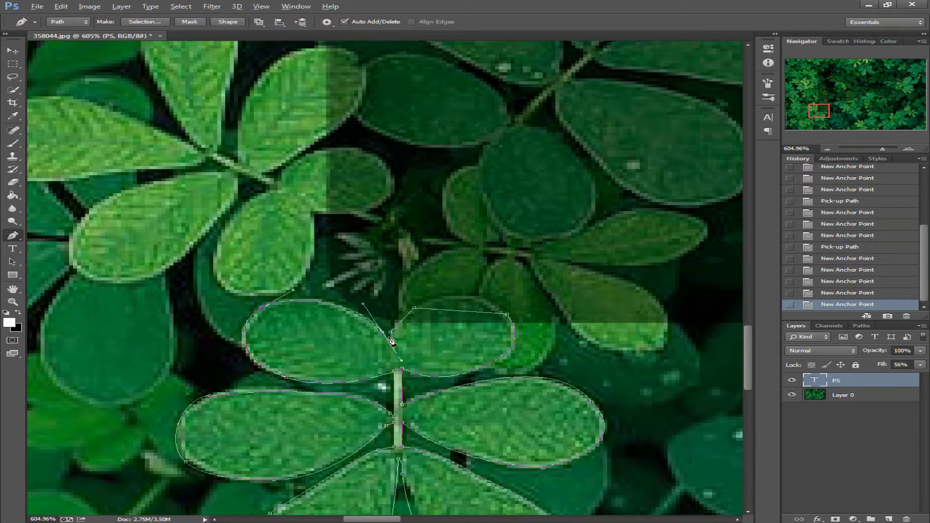
left_click(391, 334, "alt")
left_click(391, 337)
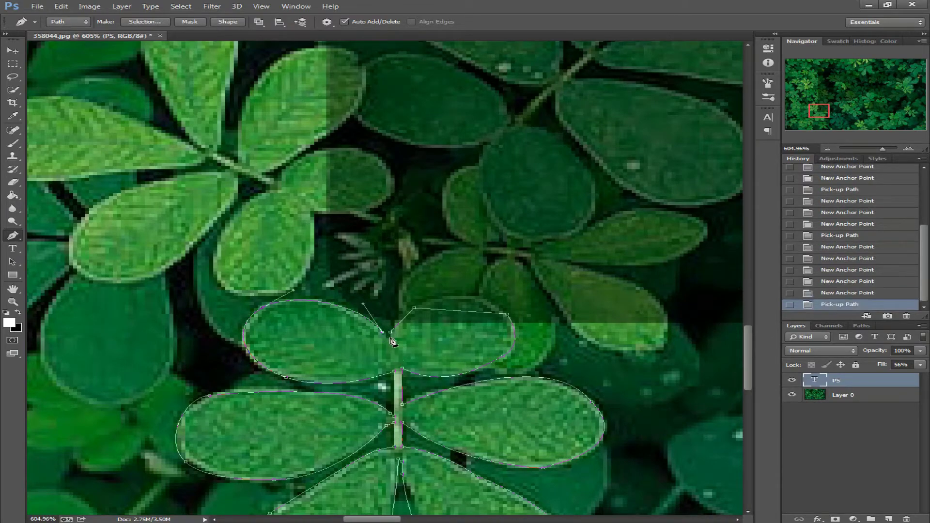
Step: Outline a neighbouring leaf as a closed path, then pan to another clover
left_click_drag(817, 109, 819, 109)
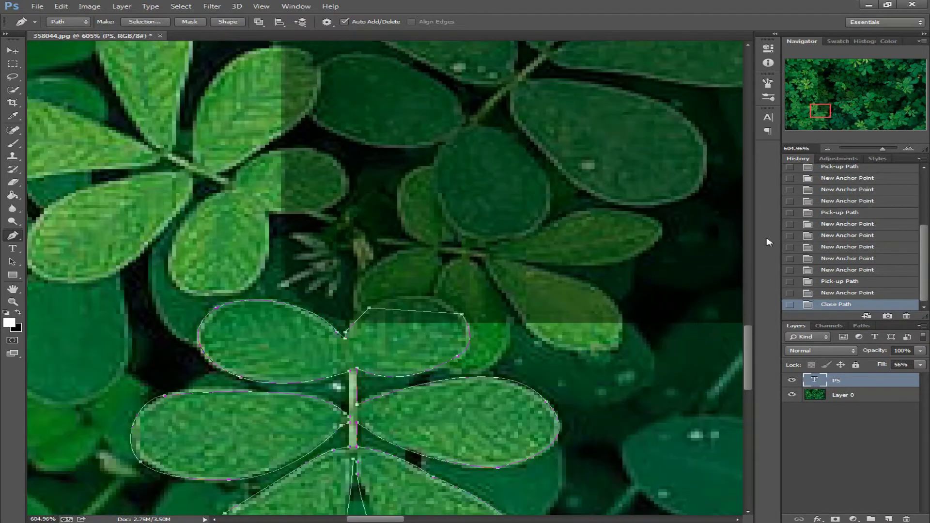
left_click(522, 317)
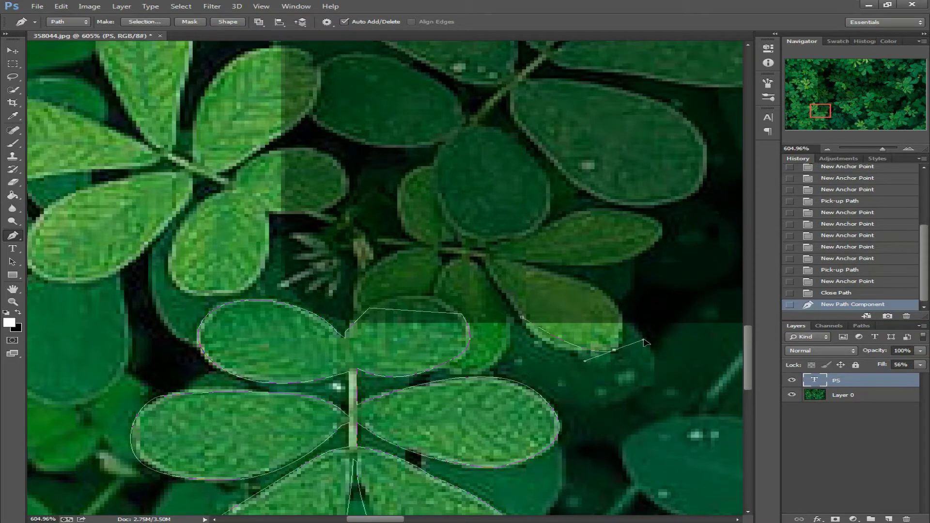
left_click_drag(646, 343, 647, 341)
left_click(614, 350, "alt")
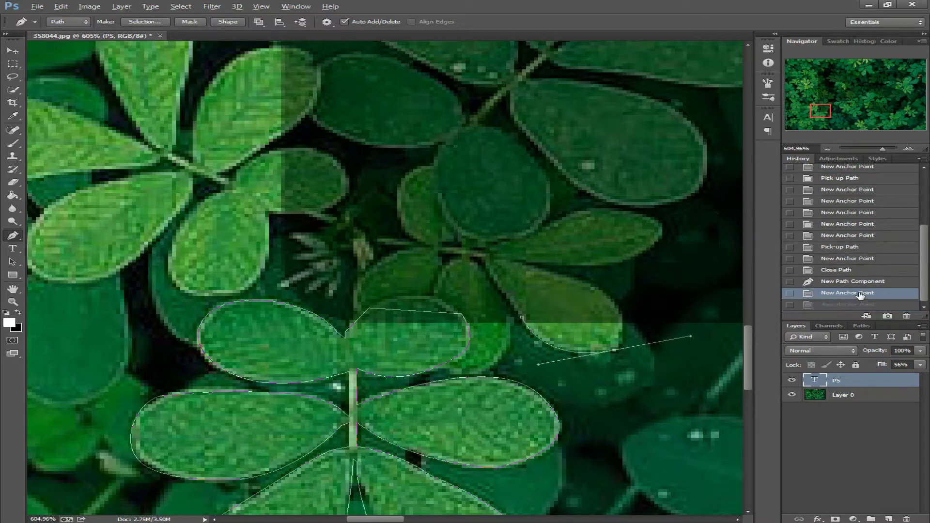
left_click(622, 304)
left_click(522, 317)
left_click_drag(818, 113, 811, 111)
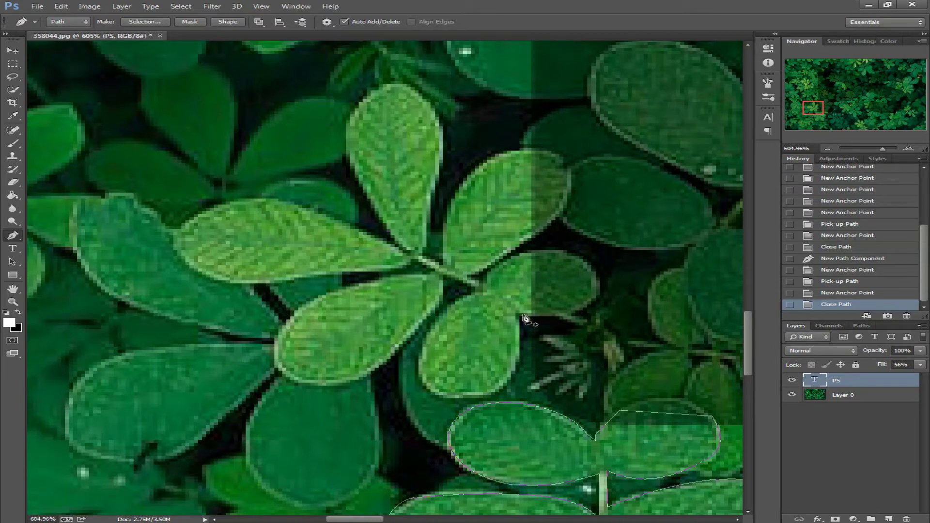
Step: Start outlining the next clover, tracing around its upper-right leaf
left_click_drag(543, 317, 544, 253)
left_click(483, 280)
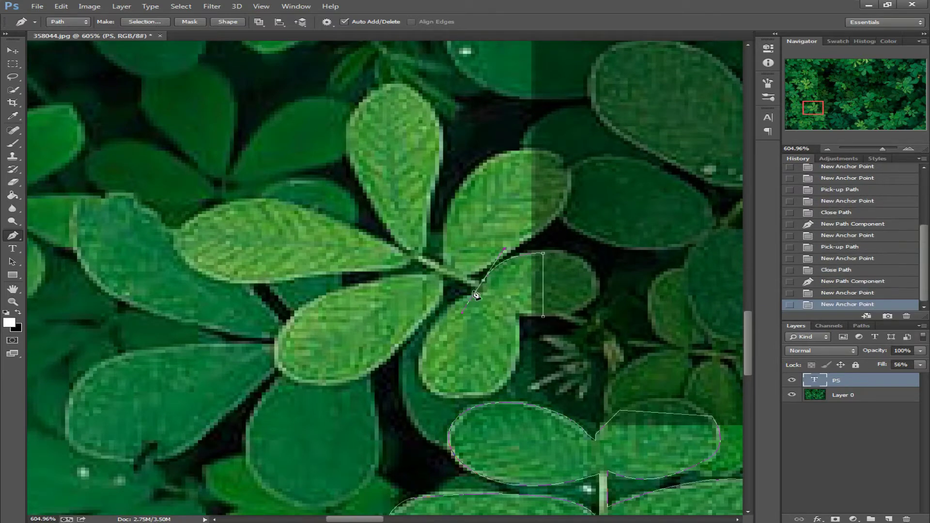
left_click(466, 278)
left_click(555, 213)
left_click(540, 151)
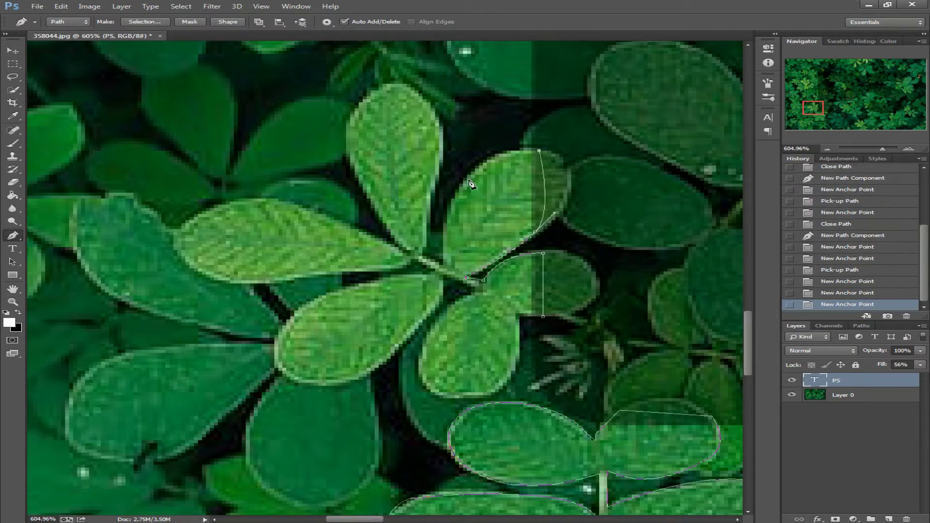
left_click_drag(452, 201, 435, 259)
left_click(443, 265)
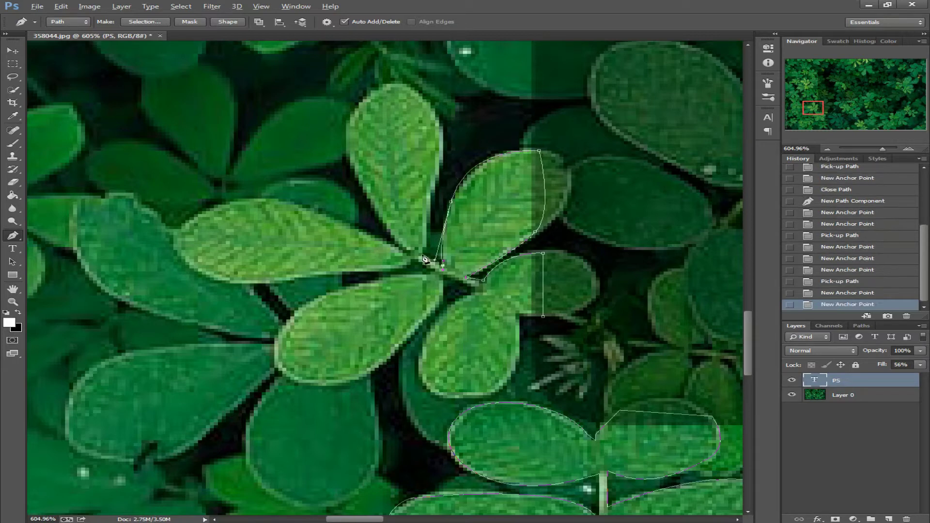
left_click(423, 253)
left_click_drag(442, 133, 445, 111)
left_click(442, 133, "alt")
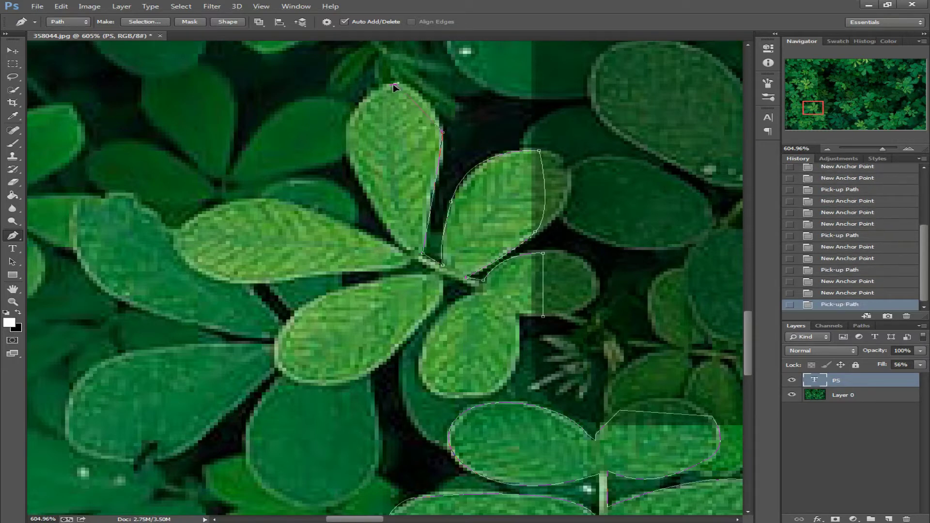
Step: Trace the top and left leaf edges back to the clover's centre
left_click(395, 84, "alt")
left_click_drag(353, 165, 385, 233)
left_click(354, 165, "alt")
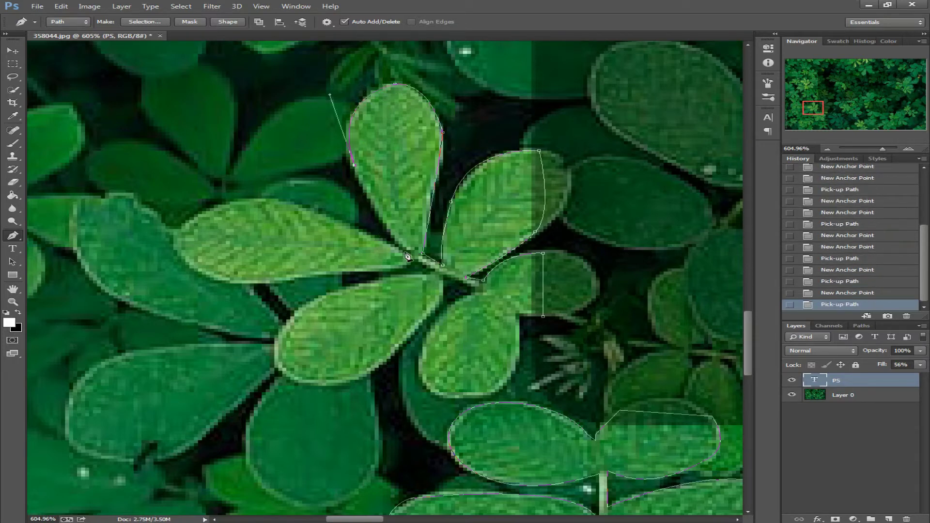
left_click(405, 249)
left_click_drag(178, 232, 236, 152)
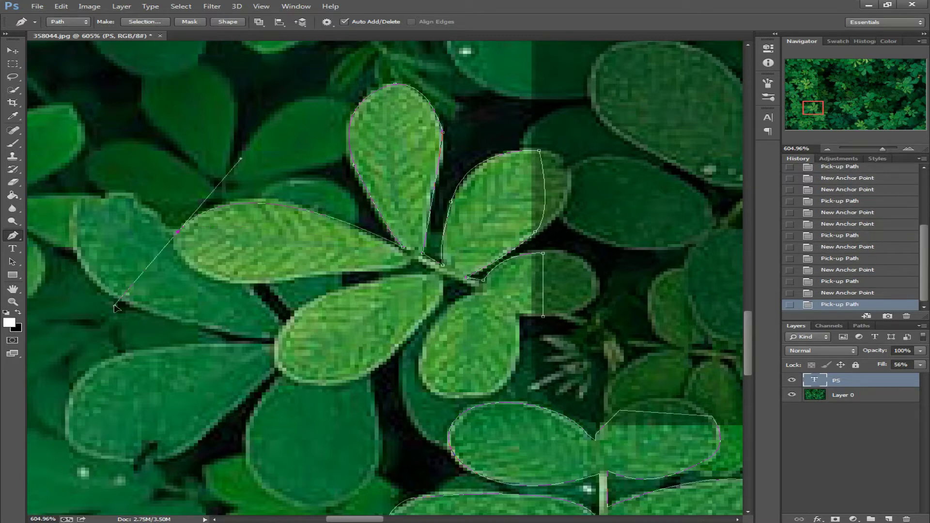
left_click(179, 233, "alt")
left_click_drag(254, 283, 340, 289)
left_click(254, 283, "alt")
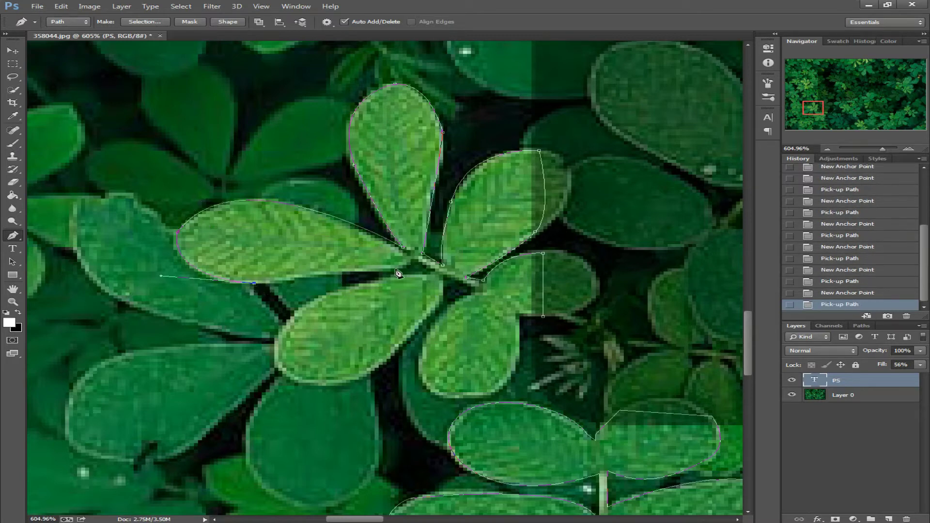
left_click(411, 260)
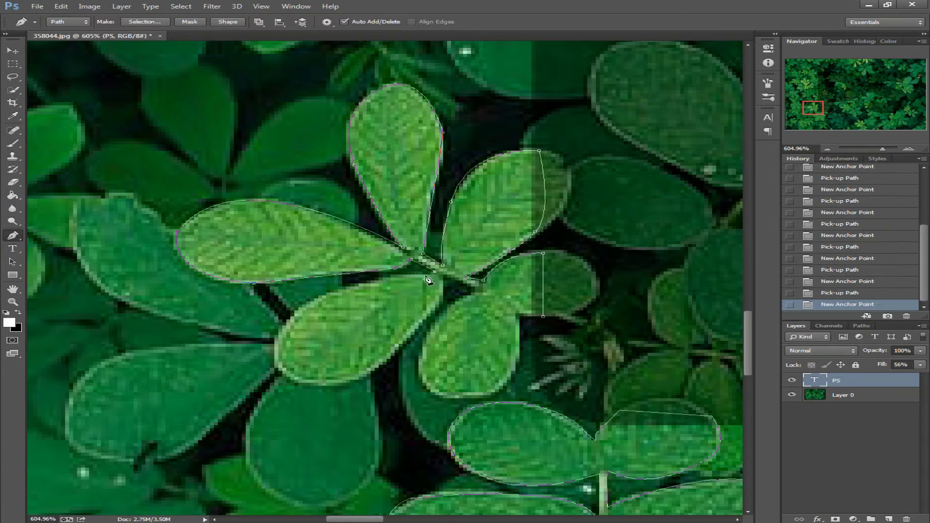
Step: Trace the lower leaves, close the clover outline, and pan to another area
left_click_drag(277, 359, 297, 414)
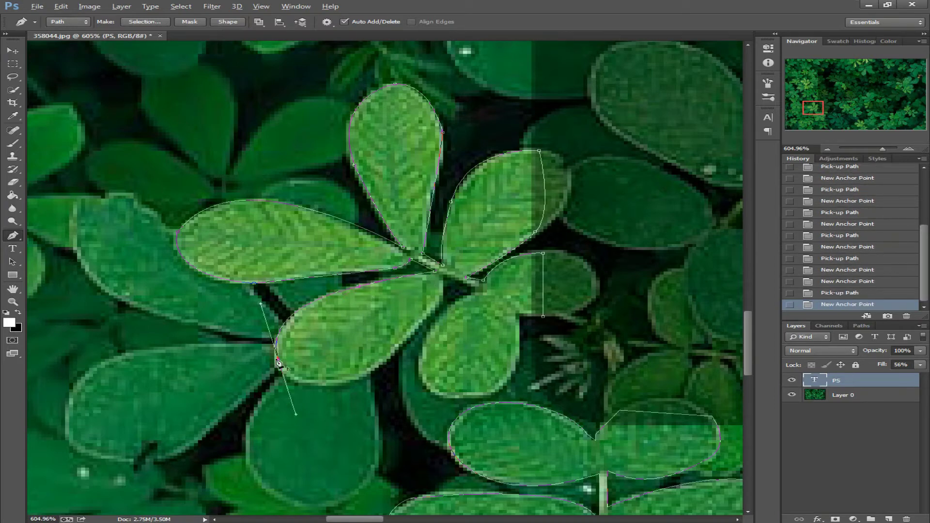
left_click(277, 359, "alt")
left_click_drag(443, 276, 441, 258)
left_click(443, 276, "alt")
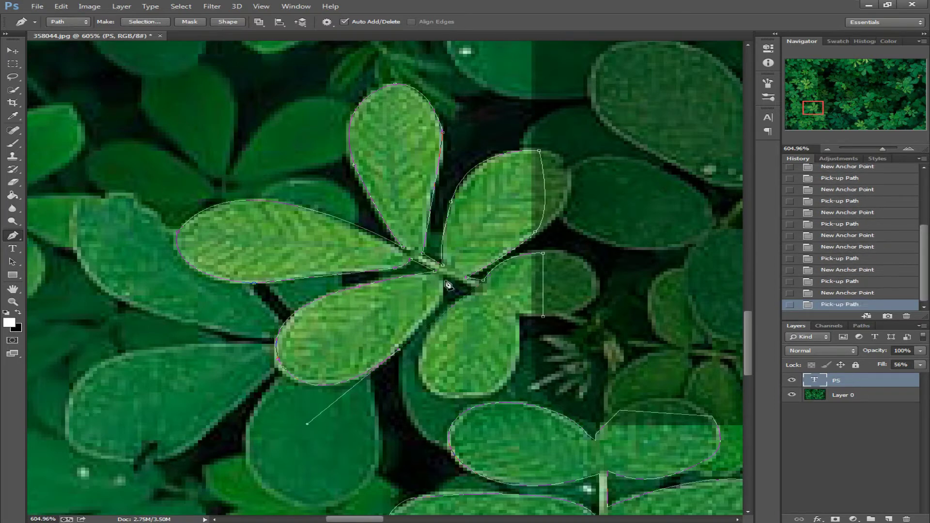
left_click(474, 290)
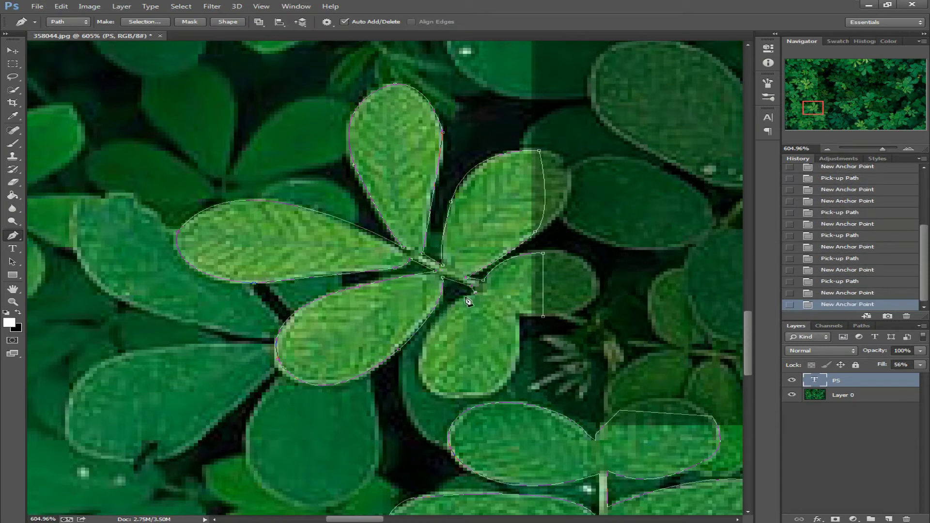
left_click_drag(458, 395, 394, 399)
left_click(458, 394, "alt")
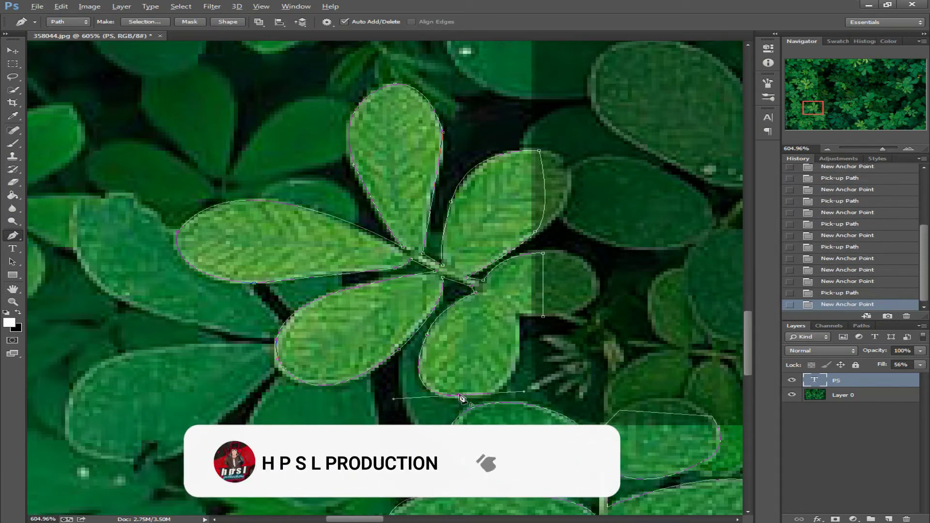
left_click_drag(520, 316, 531, 408)
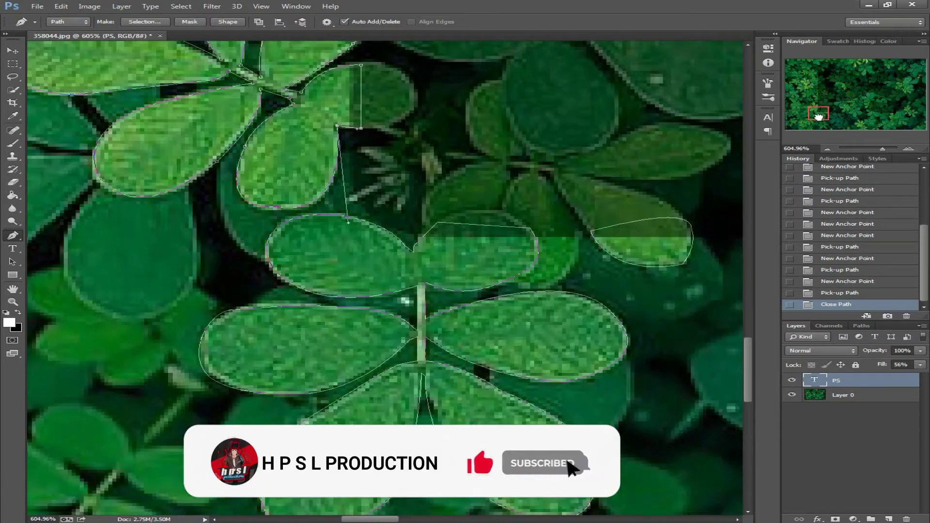
left_click_drag(813, 107, 818, 102)
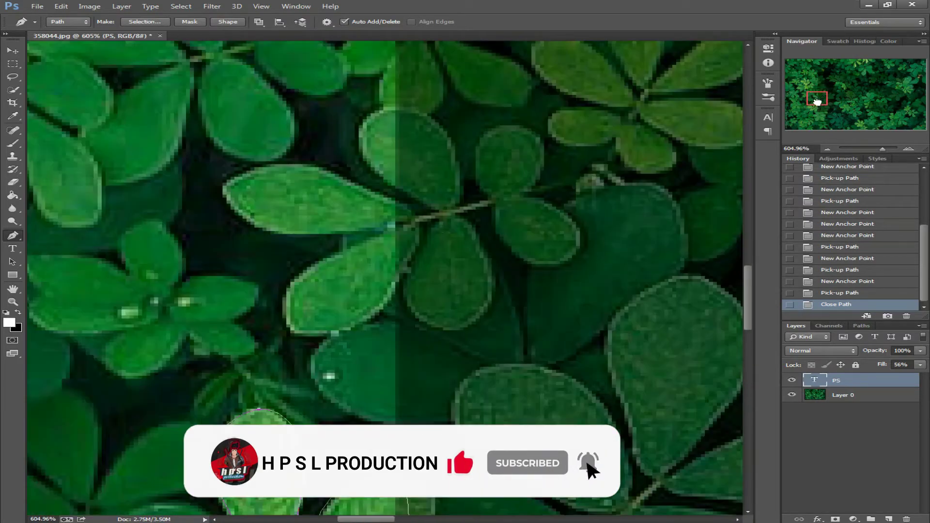
Step: Trace a closed Pen outline around a pair of clover leaves
left_click(407, 268)
left_click_drag(310, 334, 371, 345)
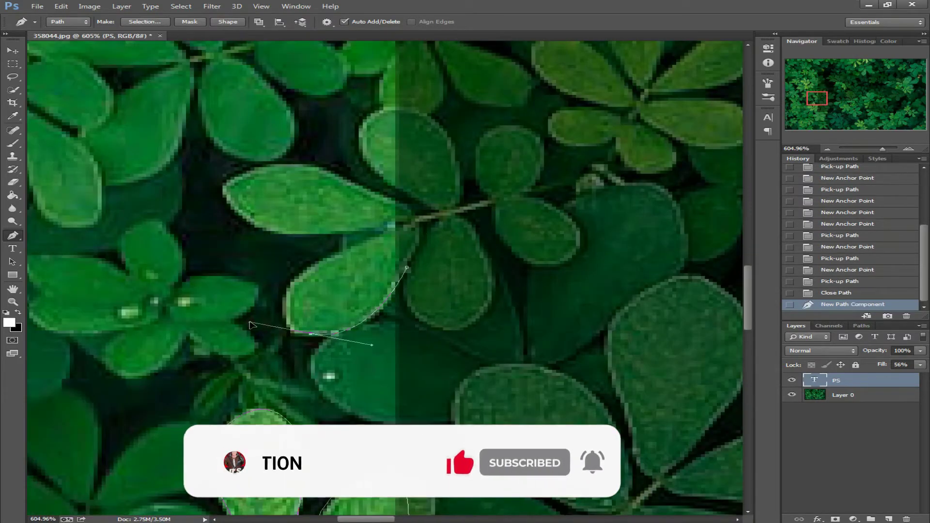
left_click(310, 333, "alt")
left_click(326, 264)
key("ctrl+z")
left_click_drag(326, 263, 401, 211)
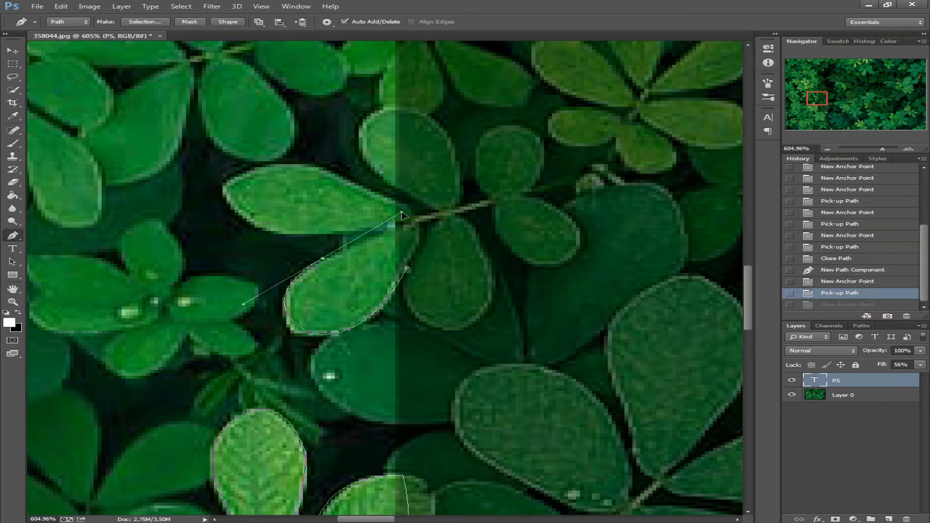
left_click(323, 258, "alt")
left_click(395, 225)
left_click_drag(224, 189, 194, 103)
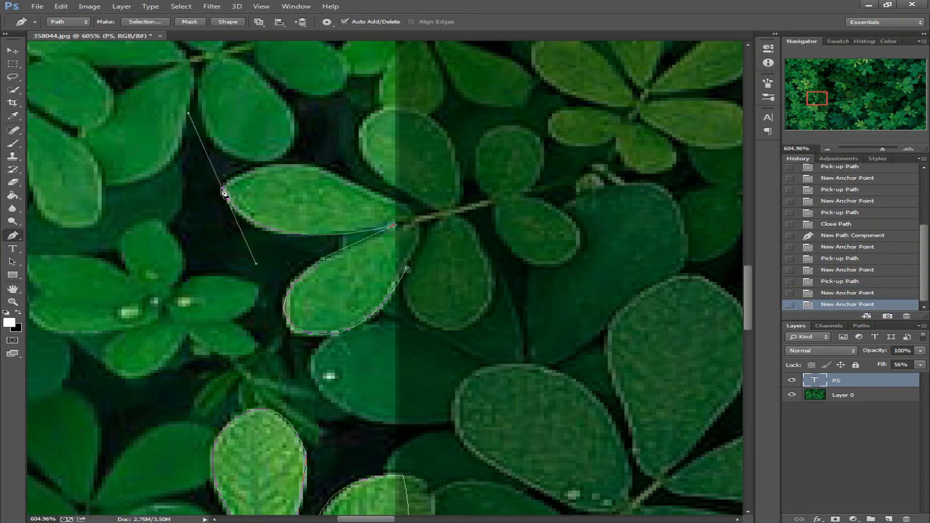
left_click(223, 189, "alt")
left_click_drag(392, 205, 407, 210)
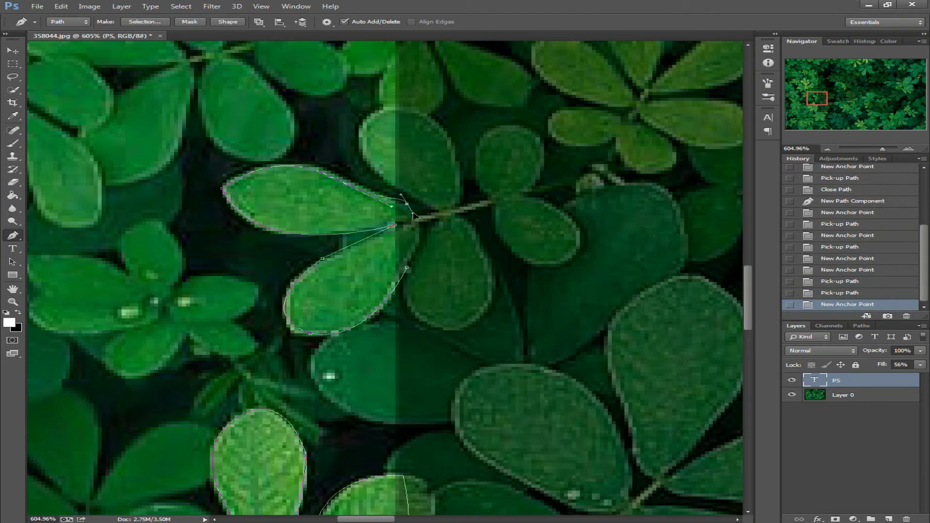
left_click(392, 206, "alt")
left_click(407, 267)
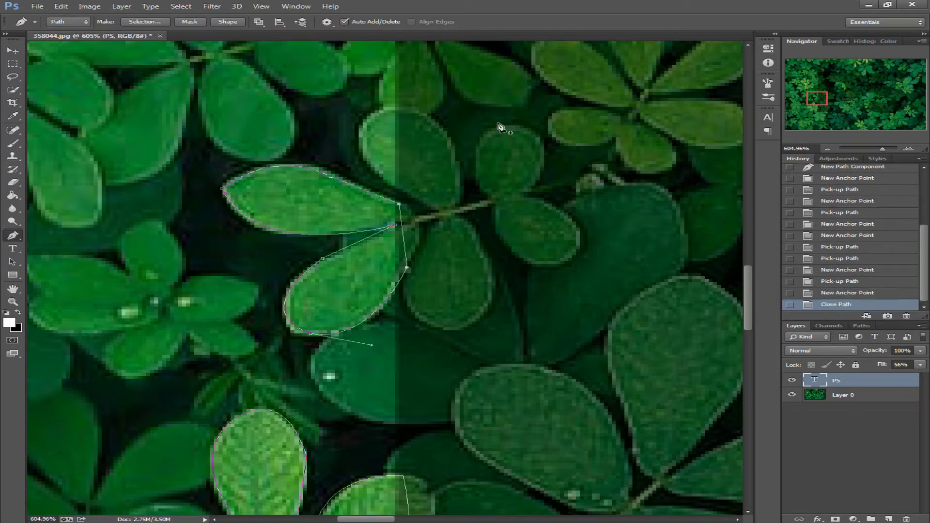
Step: Scroll the view and close off another leaf outline
scroll(500, 127, "up", 5)
scroll(492, 363, "left", 3)
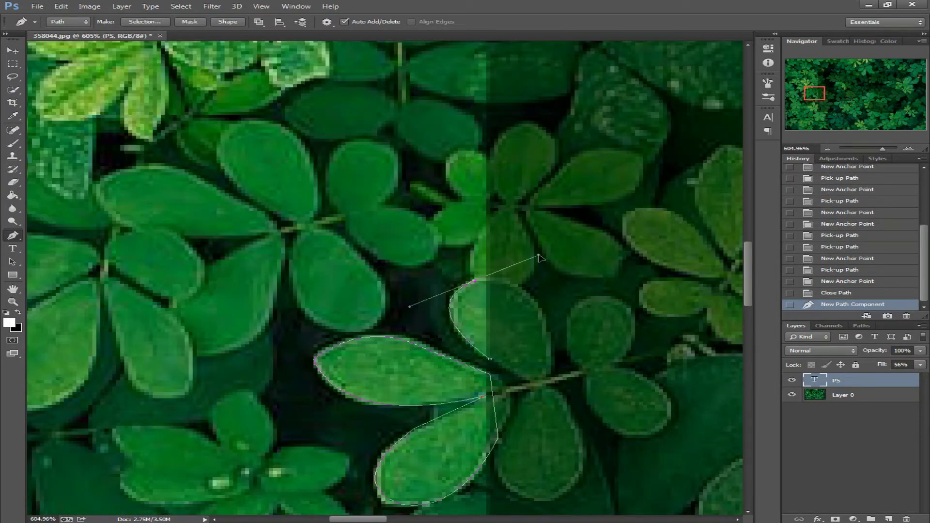
left_click(489, 278)
left_click(538, 305)
left_click(490, 359)
Step: Start an outline around a three-leaf clover, tracing its left and lower leaves
mouse_move(814, 97)
left_mouse_down()
mouse_move(814, 82)
mouse_move(848, 80)
mouse_move(868, 88)
mouse_move(870, 112)
left_mouse_up()
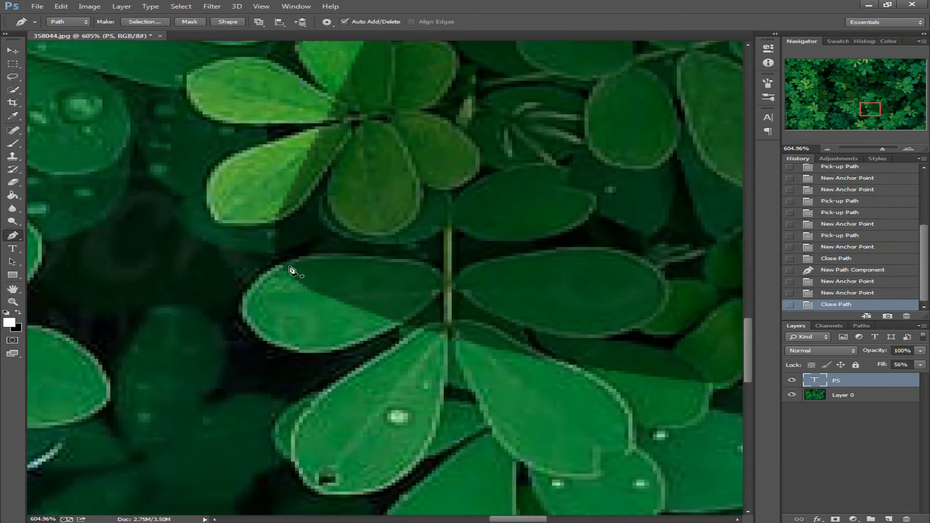
left_click(284, 262)
left_click_drag(288, 349, 387, 388)
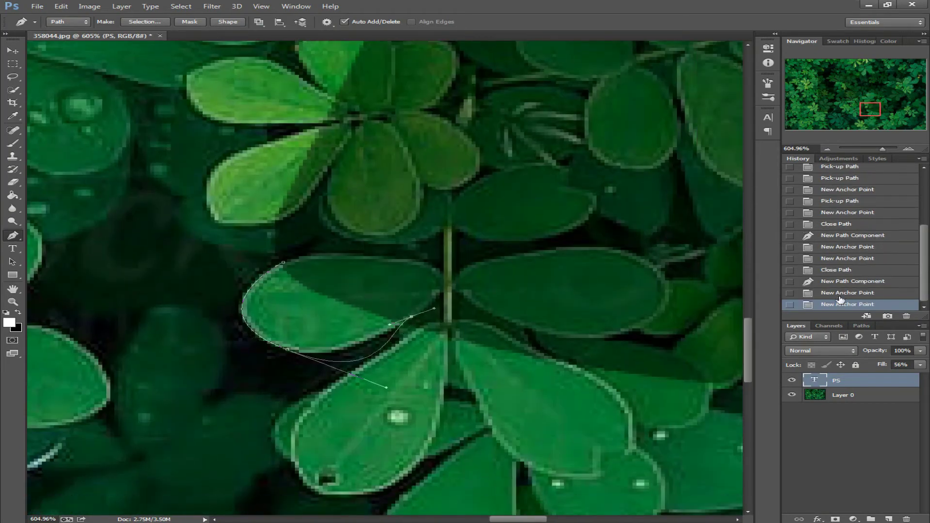
left_click(288, 349)
left_click_drag(419, 314, 474, 269)
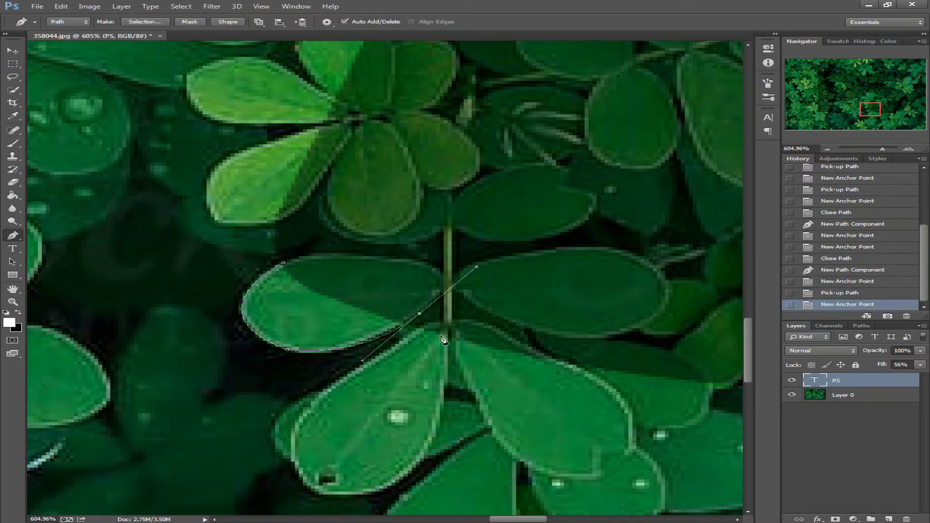
left_click(428, 322)
left_click(293, 427)
left_click_drag(352, 494, 436, 493)
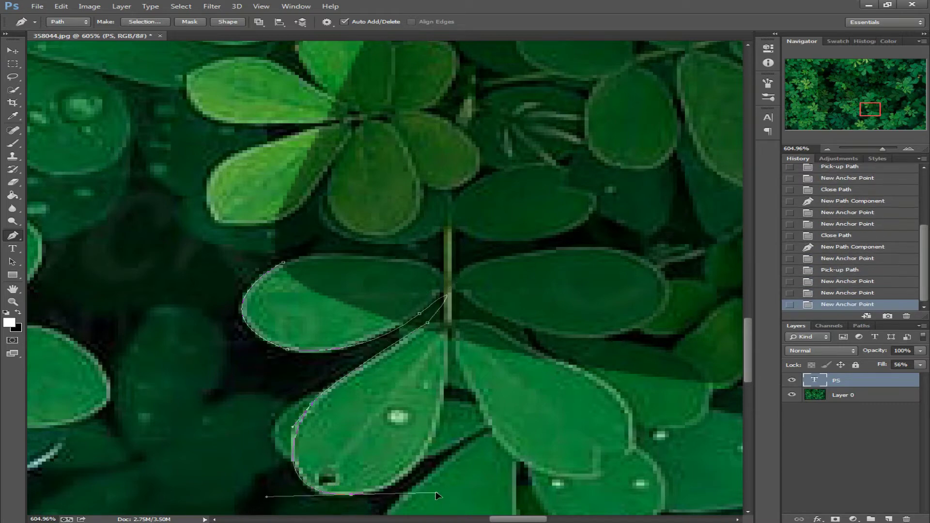
left_click(448, 391)
left_click(542, 393)
Step: Finish the three-leaf outline up the stem and across the right leaf, and close it
key("ctrl+alt+z")
key("ctrl+alt+z")
left_click(351, 495)
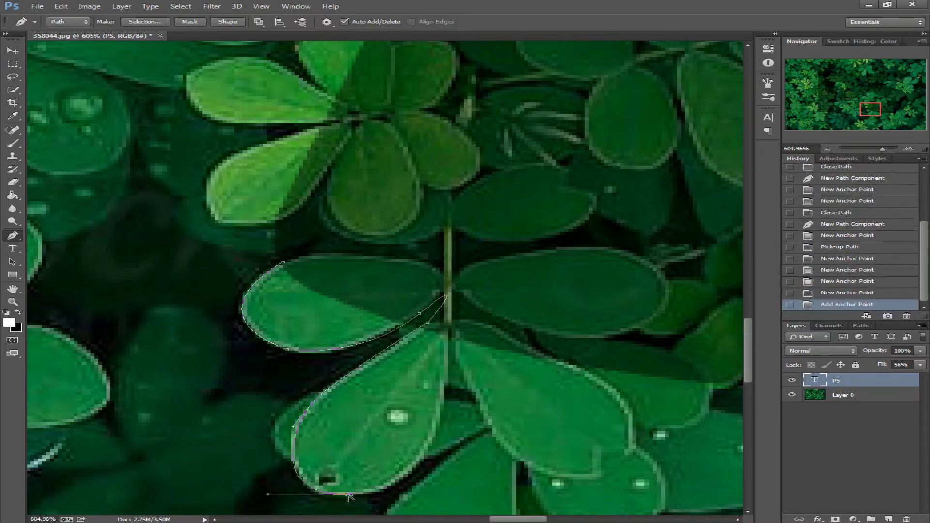
left_click(443, 406)
left_click(449, 332)
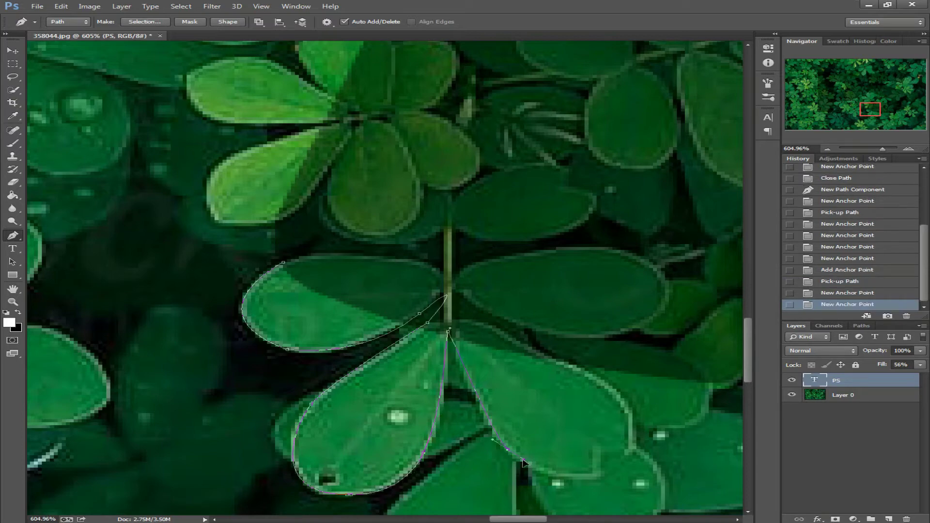
left_click(509, 453)
left_click_drag(632, 446, 644, 388)
left_click_drag(548, 357, 532, 347)
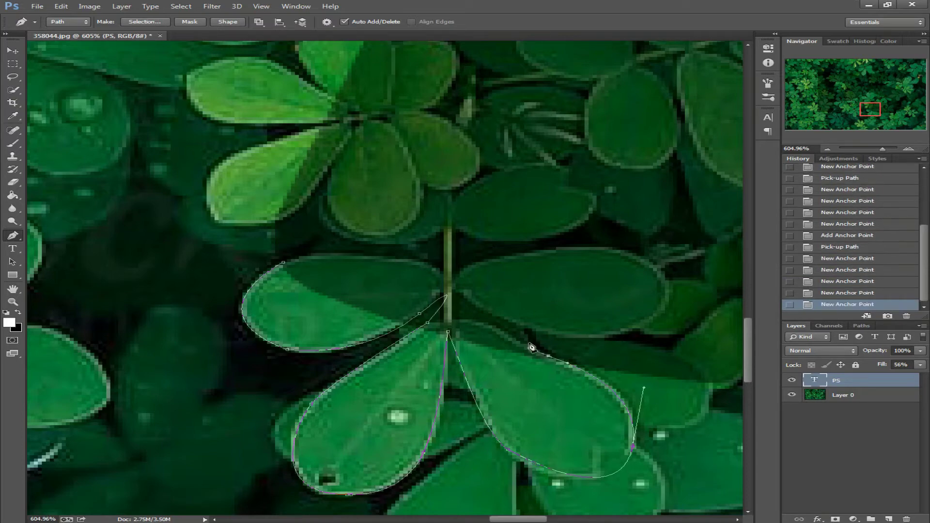
left_click(464, 261)
Step: Begin outlining the centre leaf, with corner points along its left edge and tip
left_click_drag(871, 109, 868, 104)
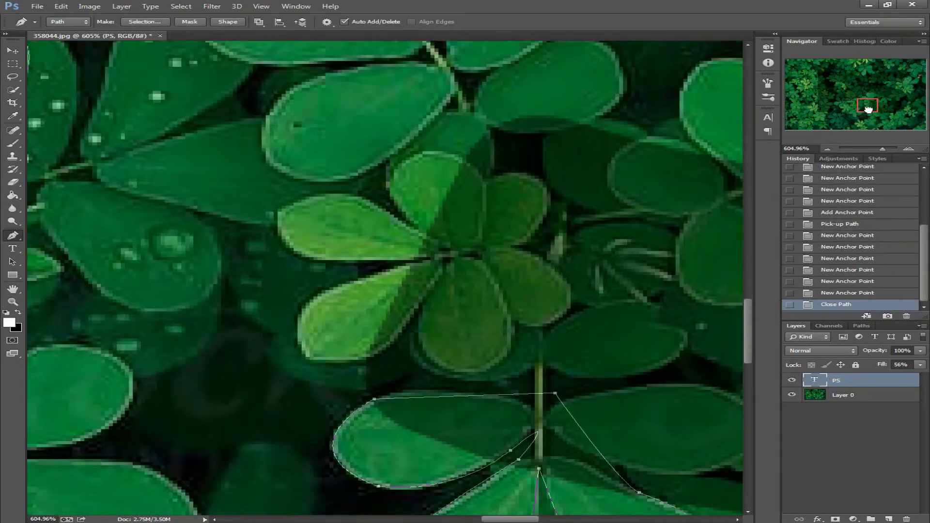
left_click(530, 212)
left_click_drag(486, 215, 472, 228)
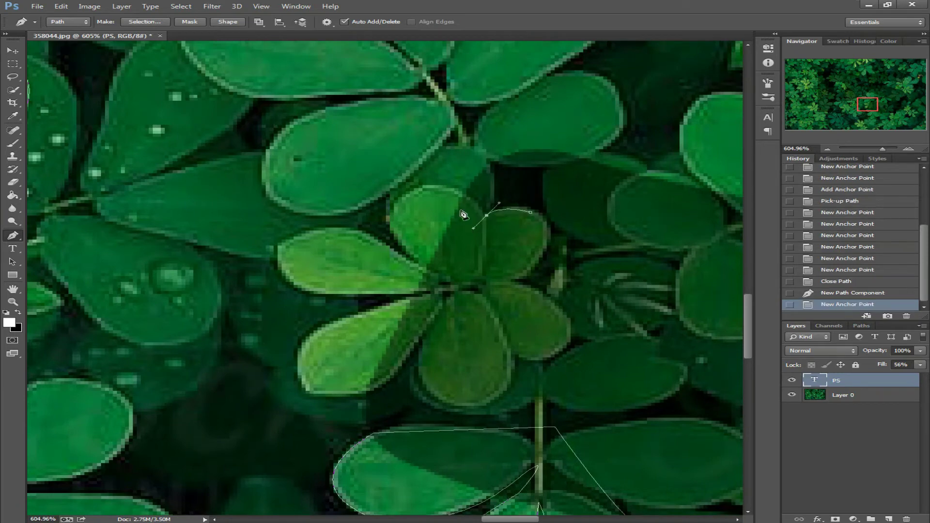
left_click_drag(423, 189, 395, 209)
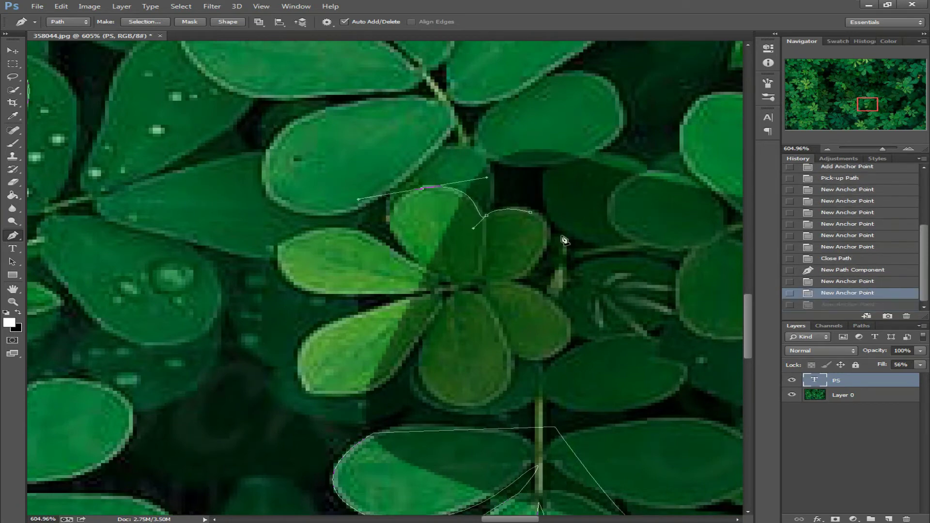
left_click(424, 264)
left_click_drag(416, 264, 467, 325)
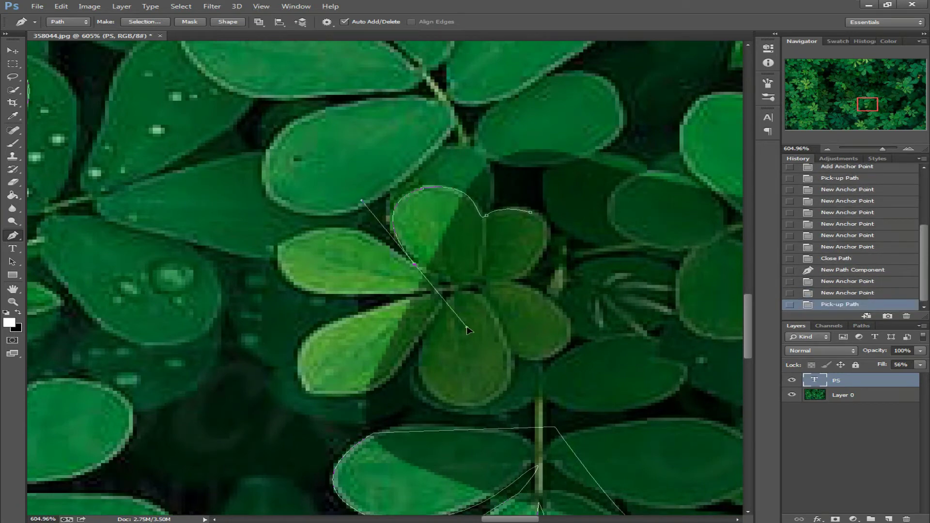
left_click(415, 264, "alt")
left_click_drag(278, 246, 324, 293)
left_click(278, 246, "alt")
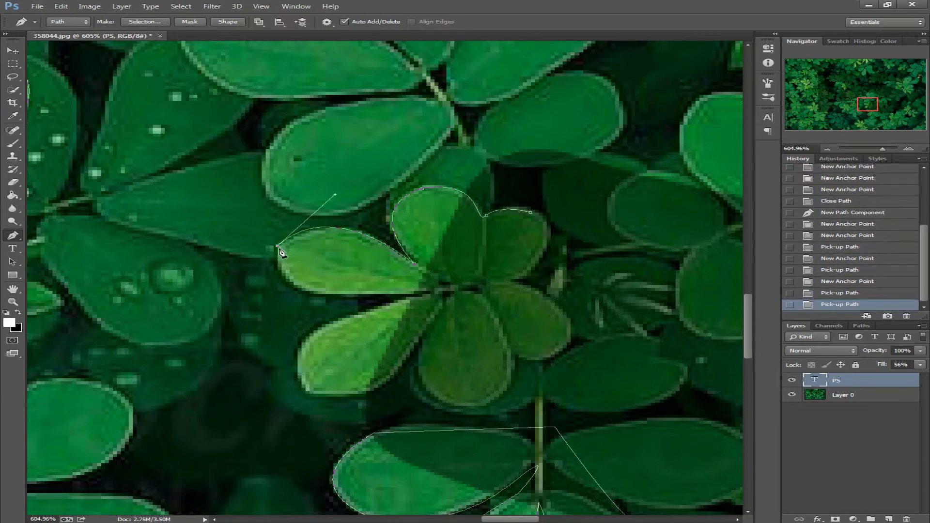
Step: Trace around the lower leaf and close the centre-leaf outline
left_click_drag(426, 291, 429, 297)
left_click(426, 291, "alt")
left_click_drag(310, 388, 362, 450)
left_click(310, 388, "alt")
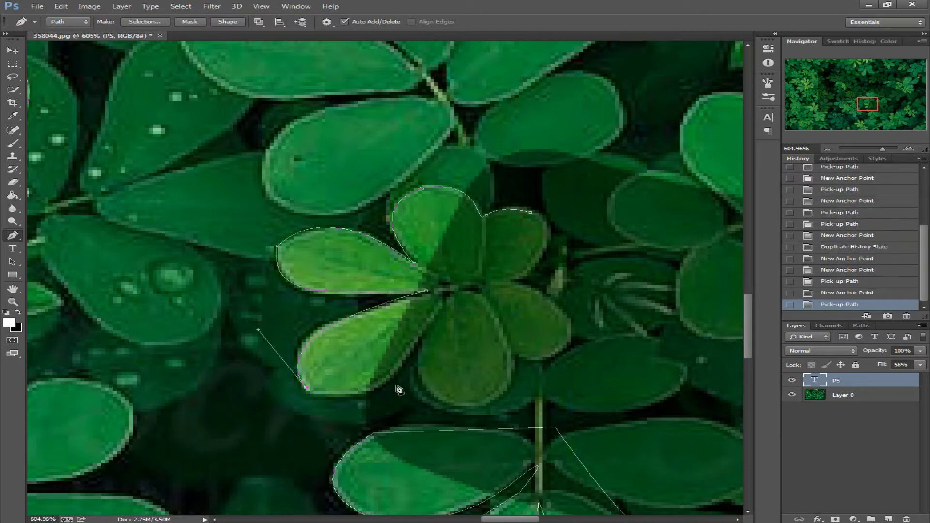
left_click_drag(386, 376, 423, 345)
left_click_drag(878, 104, 889, 97)
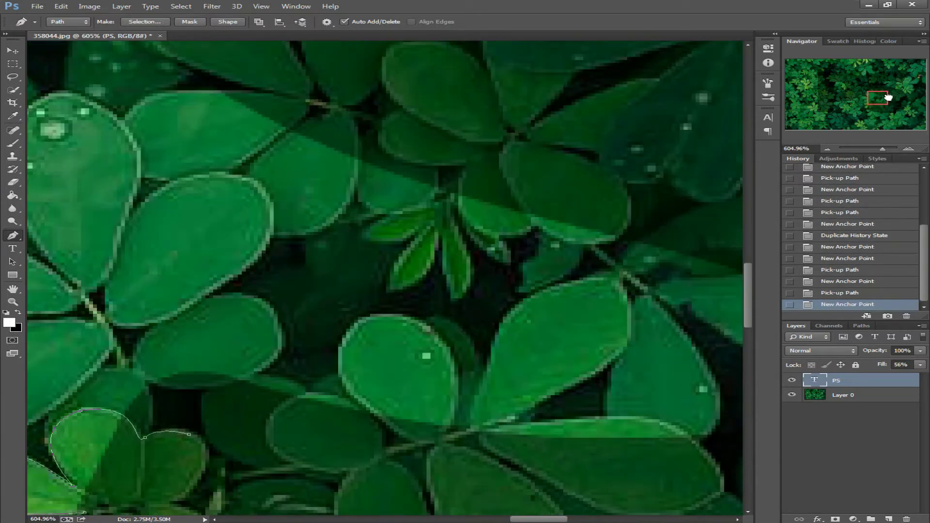
left_click_drag(390, 426, 572, 236)
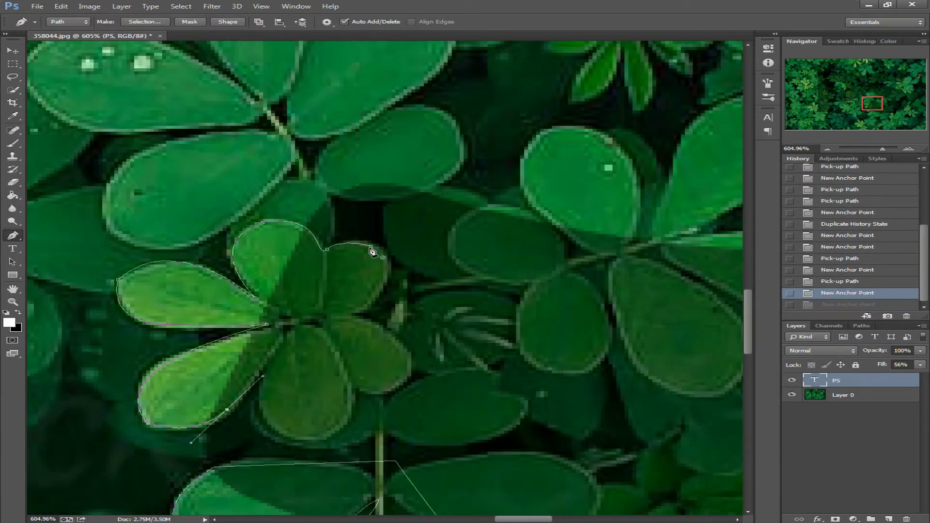
left_click(263, 376)
Step: Start outlining the next leaf over its top and down its right edge
left_click(565, 234)
left_click_drag(557, 128, 645, 92)
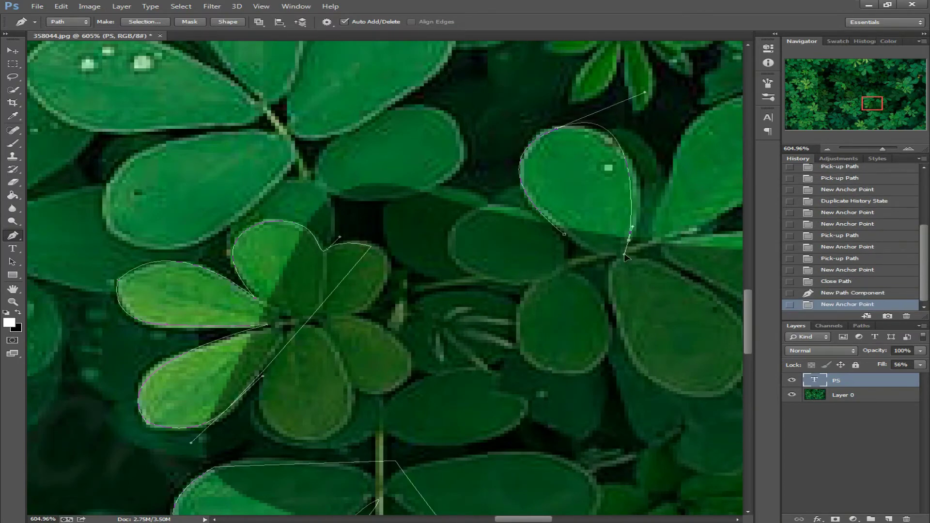
left_click_drag(628, 240, 601, 221)
key("ctrl+z")
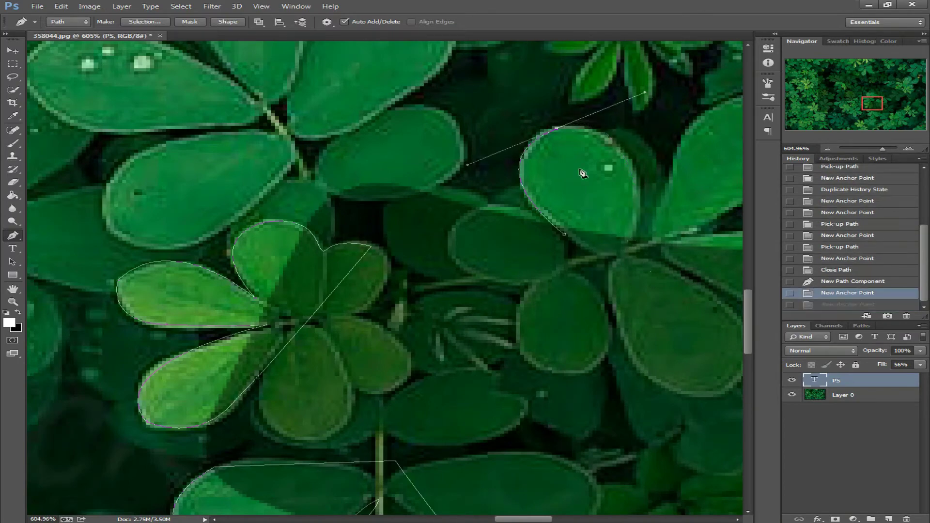
left_click(556, 128)
left_click(636, 181)
left_click_drag(625, 250, 654, 240)
left_click(618, 264)
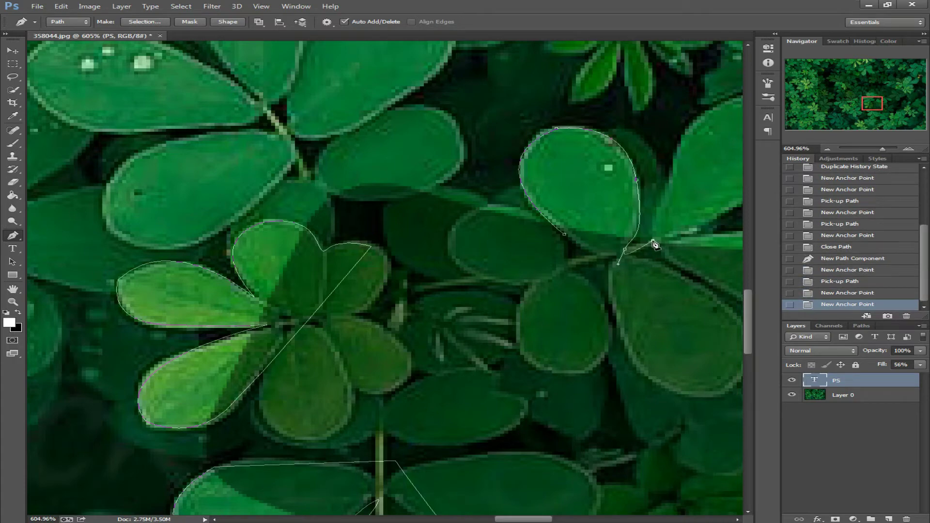
left_click_drag(878, 108, 882, 106)
Step: Extend that outline around the adjoining right and lower leaves and close it
mouse_move(617, 178)
left_mouse_down()
mouse_move(713, 167)
mouse_move(672, 204)
left_mouse_up()
left_click(617, 178, "alt")
left_click(665, 180, "alt")
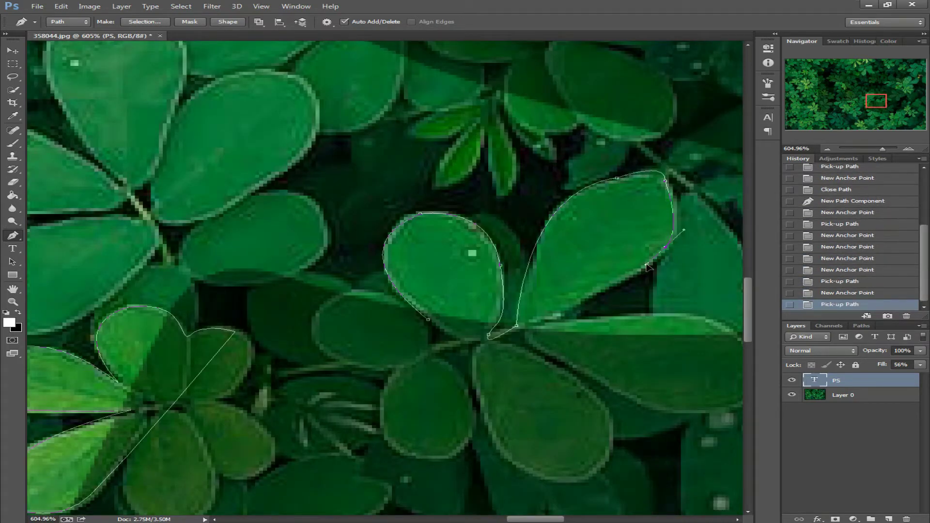
left_click(664, 248)
left_click(552, 320)
left_click_drag(701, 318, 653, 285)
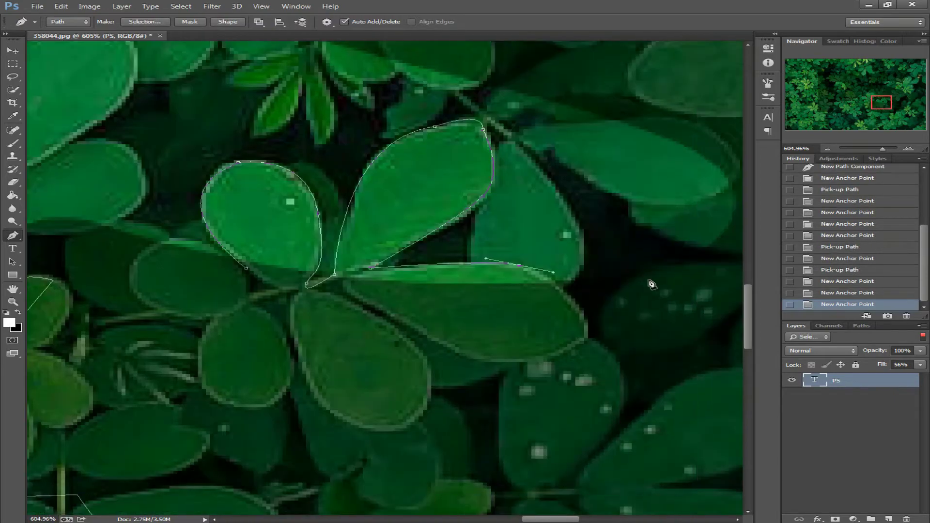
left_click(588, 322)
left_click(294, 314)
left_click(247, 270)
Step: Trace and close a small outline around another leaf
left_click_drag(887, 100, 881, 91)
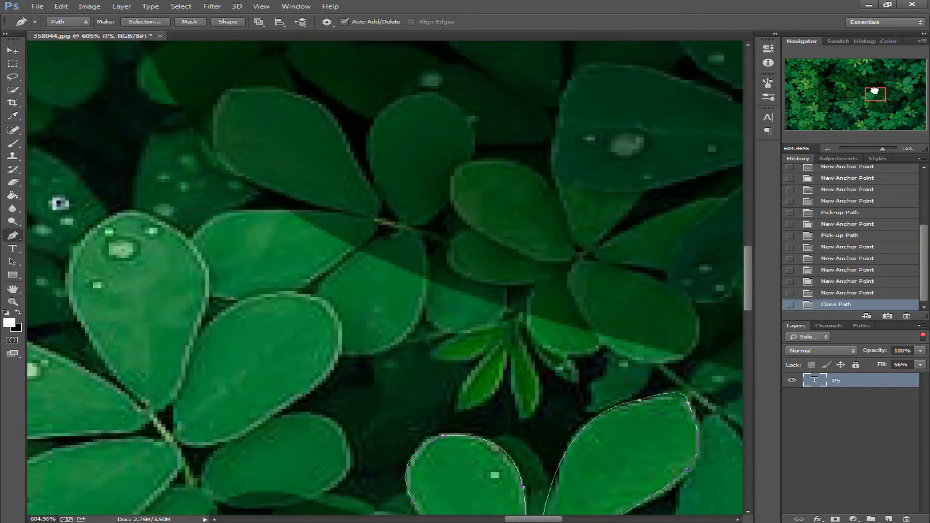
left_click_drag(875, 91, 877, 95)
left_click(459, 280)
left_click(536, 326)
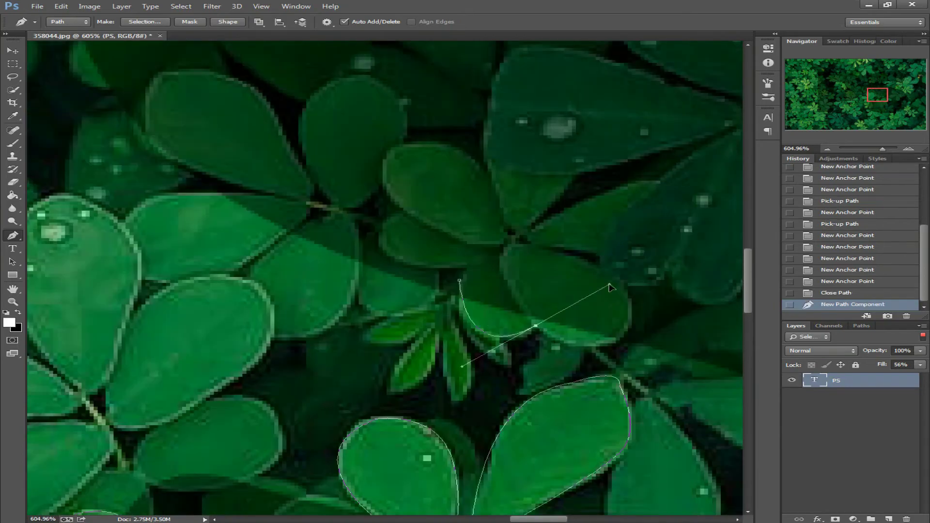
left_click_drag(628, 328, 651, 293)
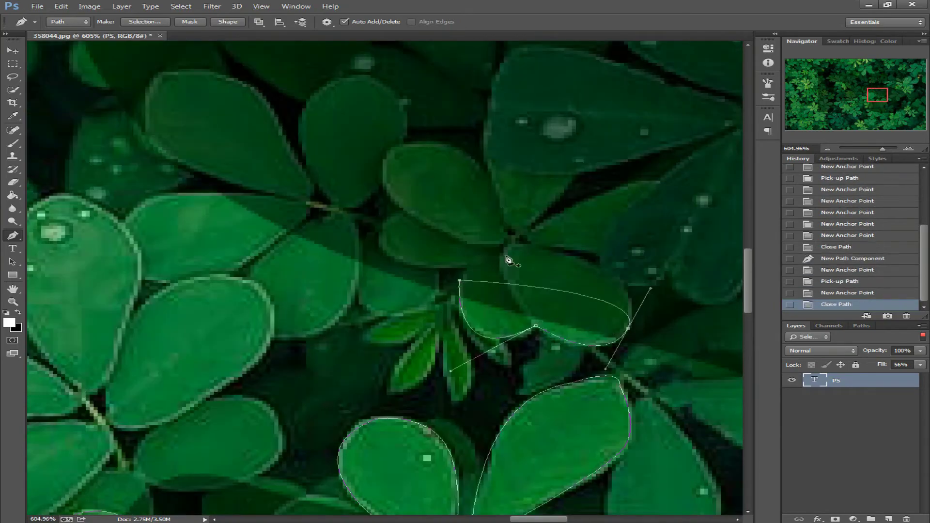
left_click(460, 280)
mouse_move(878, 95)
left_mouse_down()
mouse_move(869, 73)
mouse_move(893, 95)
left_mouse_up()
Step: Trace and close an outline around another leaf tip
left_click(435, 258)
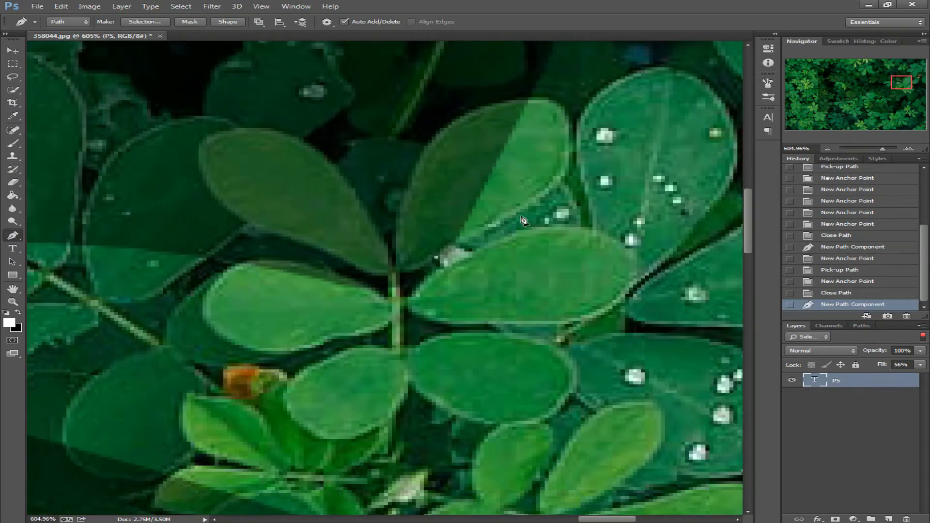
left_click(556, 182)
left_click_drag(560, 107, 536, 68)
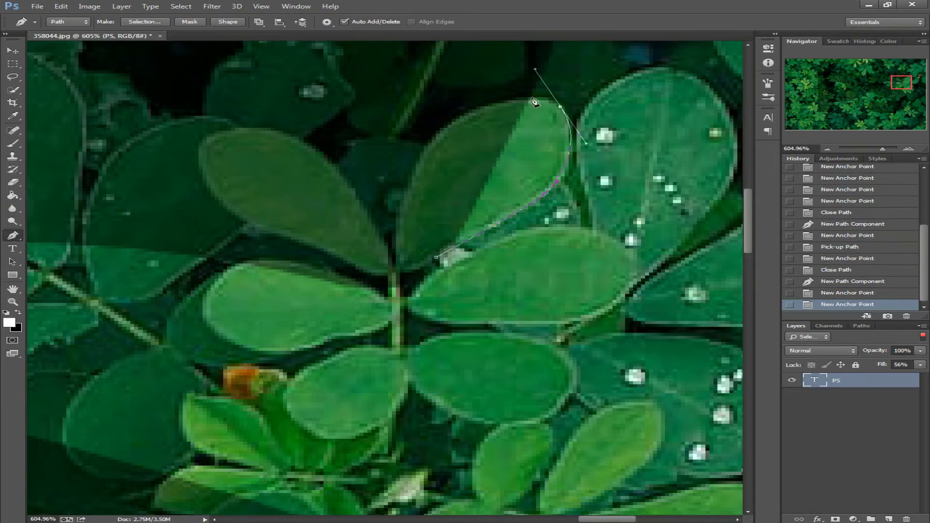
left_click(560, 107)
left_click(490, 105)
left_click(435, 258)
Step: Outline a leaf near the top and close its path
mouse_move(896, 83)
left_mouse_down()
mouse_move(886, 84)
mouse_move(899, 105)
left_mouse_up()
left_click(504, 287)
left_click_drag(637, 220, 642, 157)
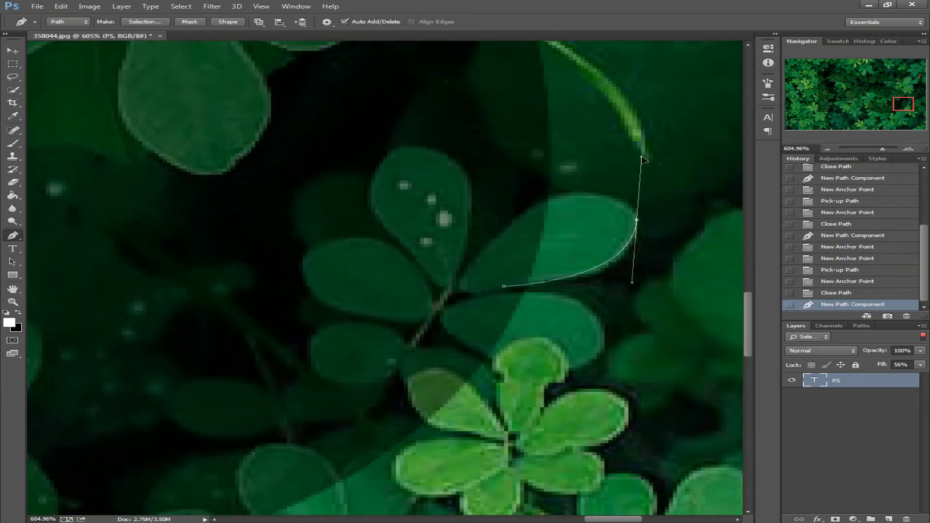
left_click(637, 220)
left_click_drag(529, 208, 451, 250)
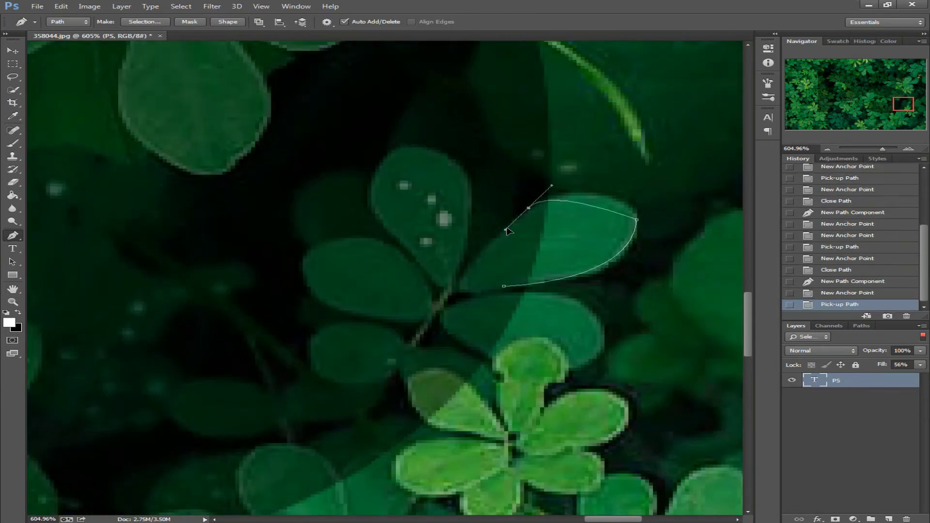
left_click(504, 286)
Step: Pan around the photo in the Navigator and zoom out to see the whole image
left_click_drag(903, 104, 871, 149)
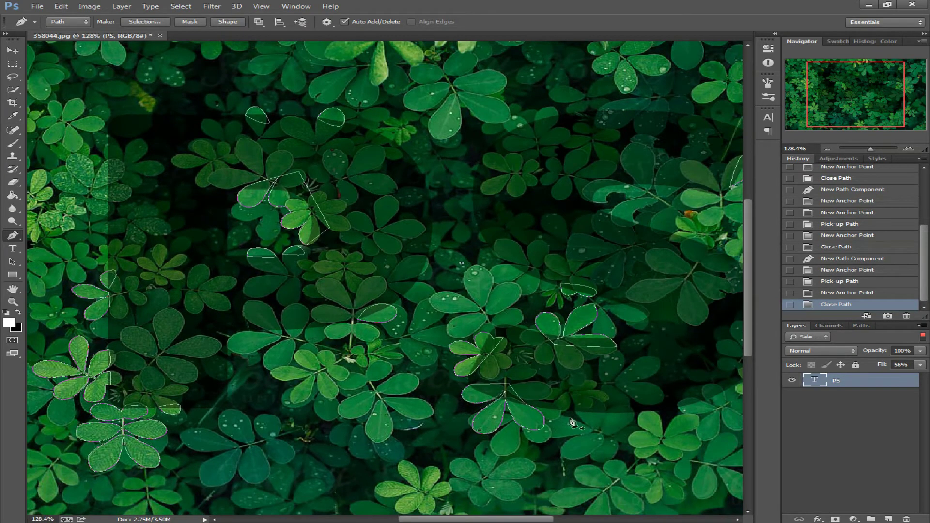
left_click_drag(864, 102, 883, 99)
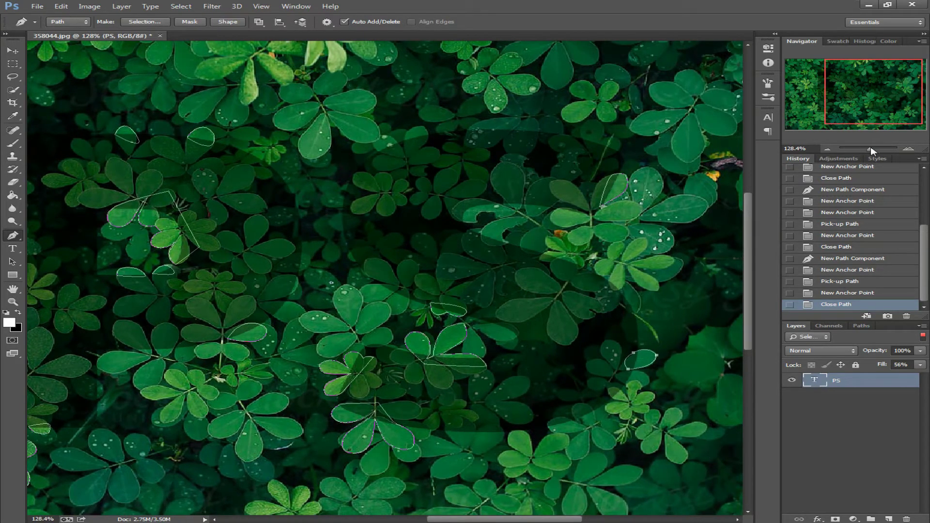
left_click_drag(860, 151, 869, 151)
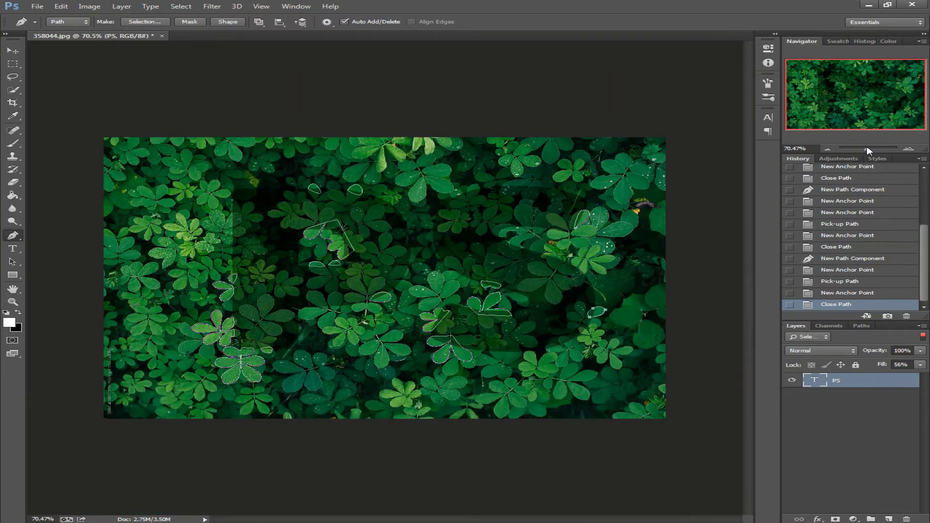
Step: Convert the work path to a selection with Ctrl+Enter, then duplicate Layer 0 as Layer 0 copy
key("ctrl+Return")
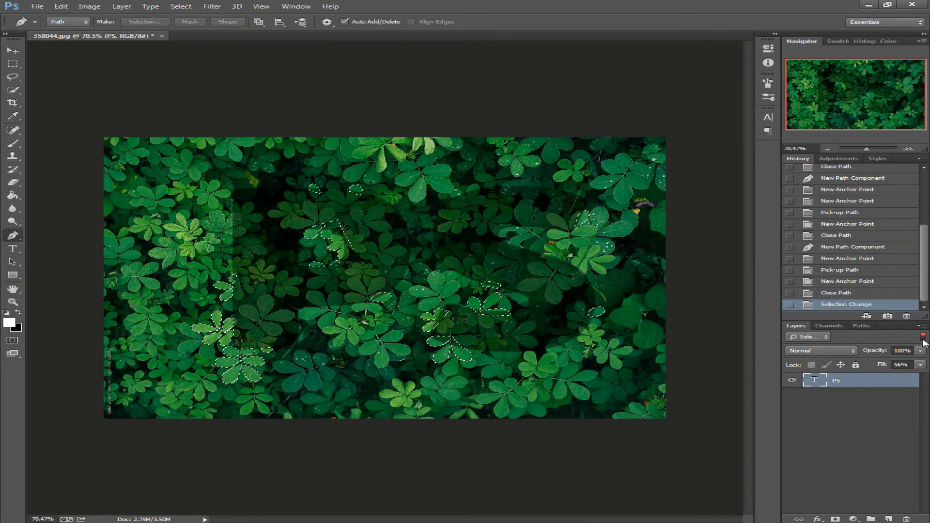
left_click(923, 336)
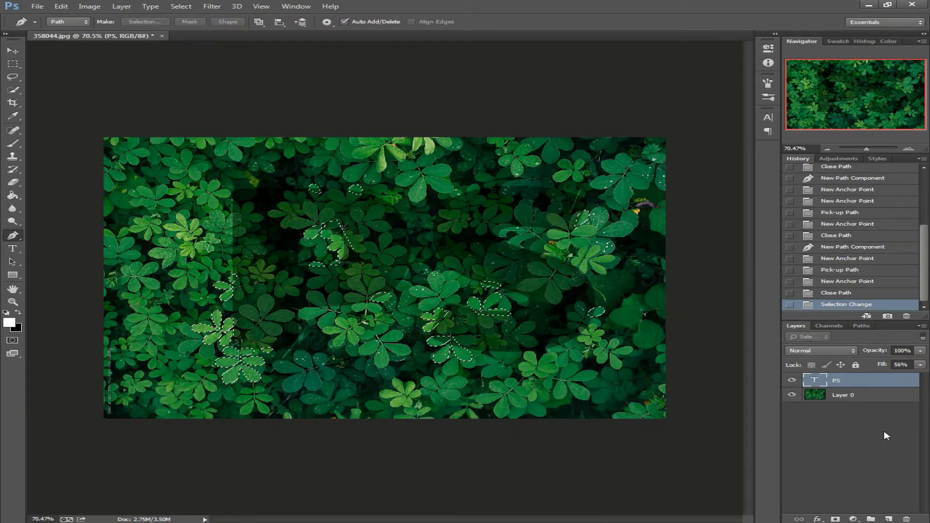
left_click(890, 402)
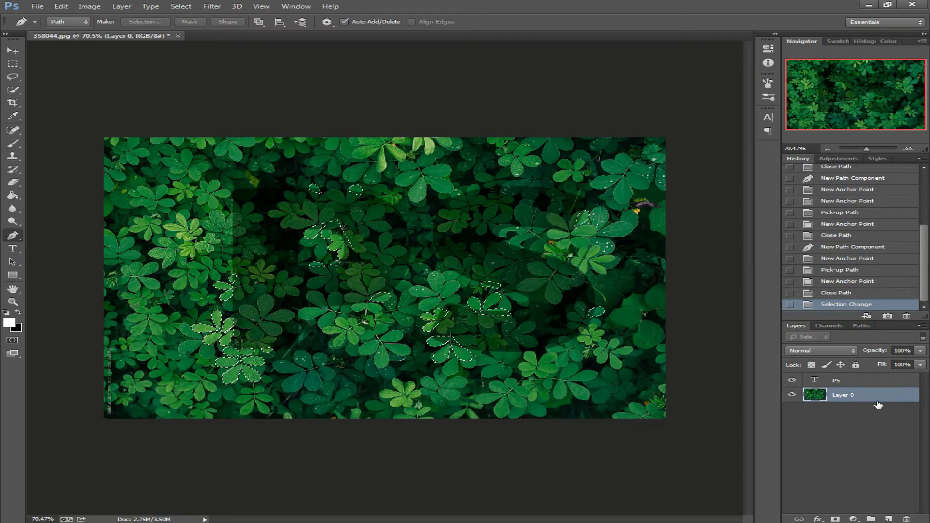
left_click_drag(878, 404, 890, 519)
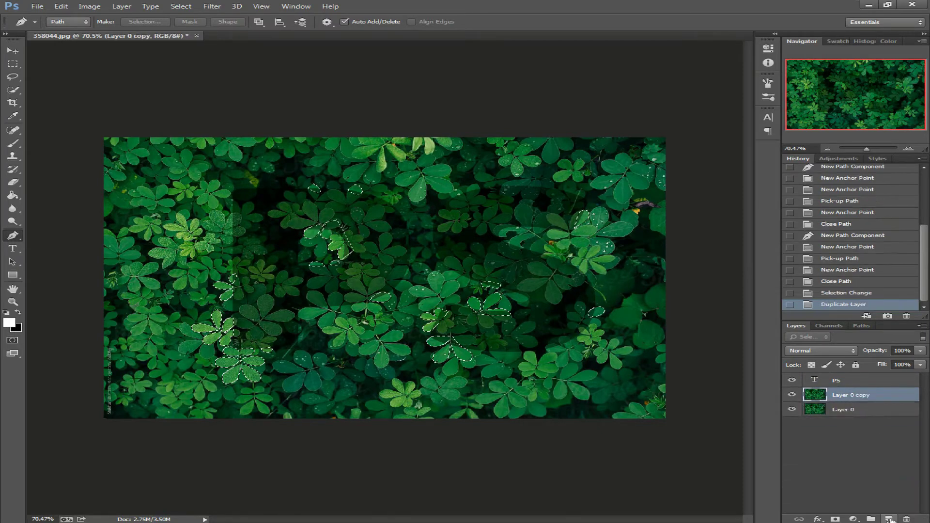
Step: Mask Layer 0 copy to the leaf selection and add a new Layer 1 beneath Layer 0
left_click(836, 519)
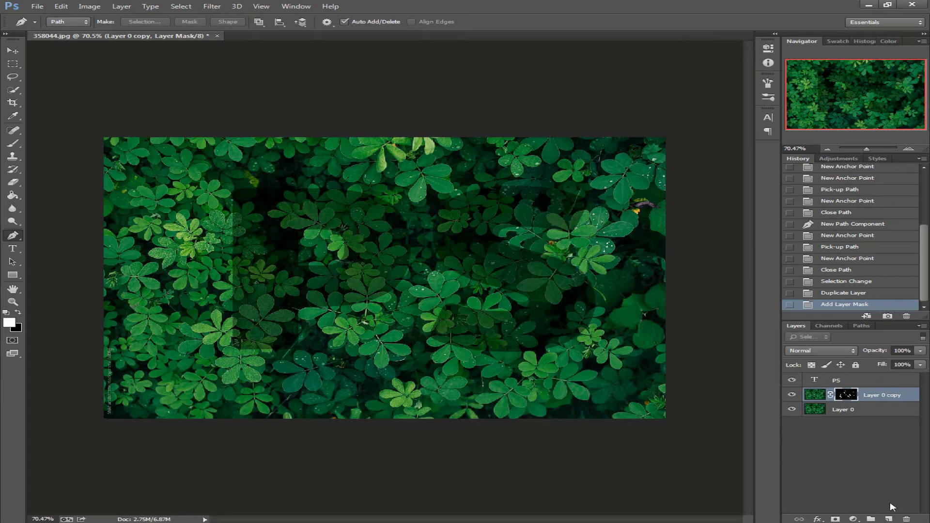
left_click(889, 519)
left_click_drag(866, 395, 867, 432)
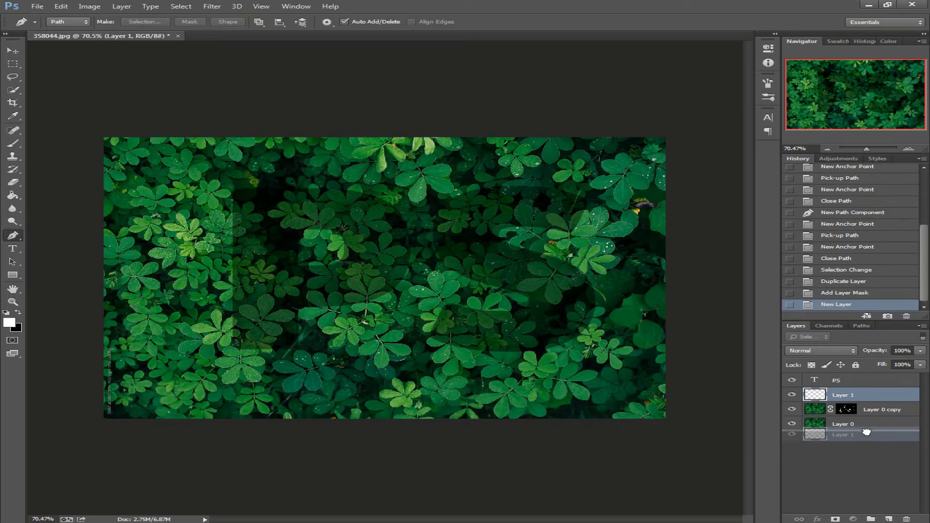
left_click_drag(867, 432, 867, 431)
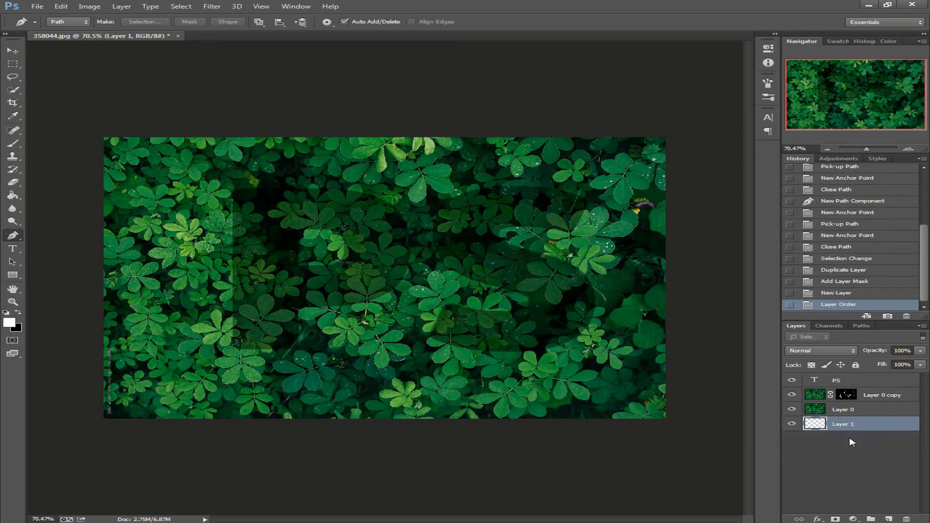
Step: Paint-bucket Layer 1 white and mask Layer 0 to the PS letter selection
left_click(16, 197)
left_click(172, 236)
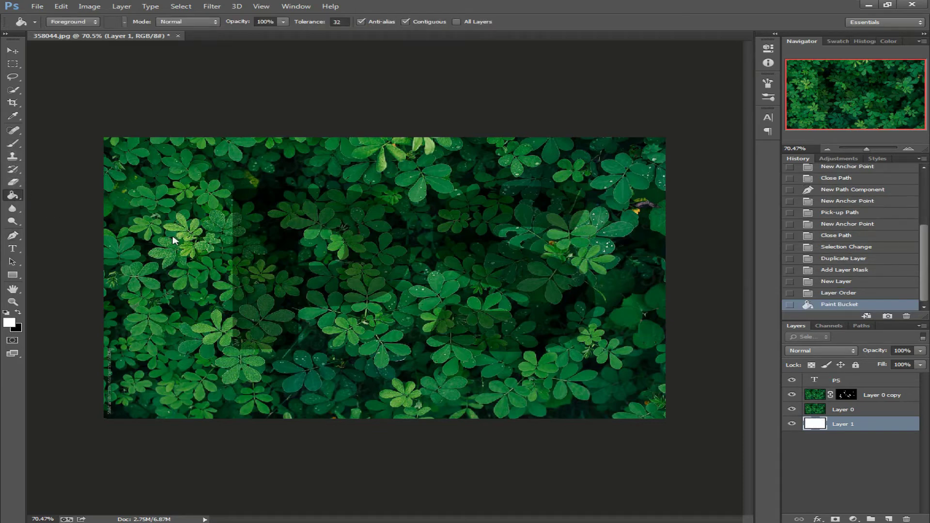
left_click(816, 381, "ctrl")
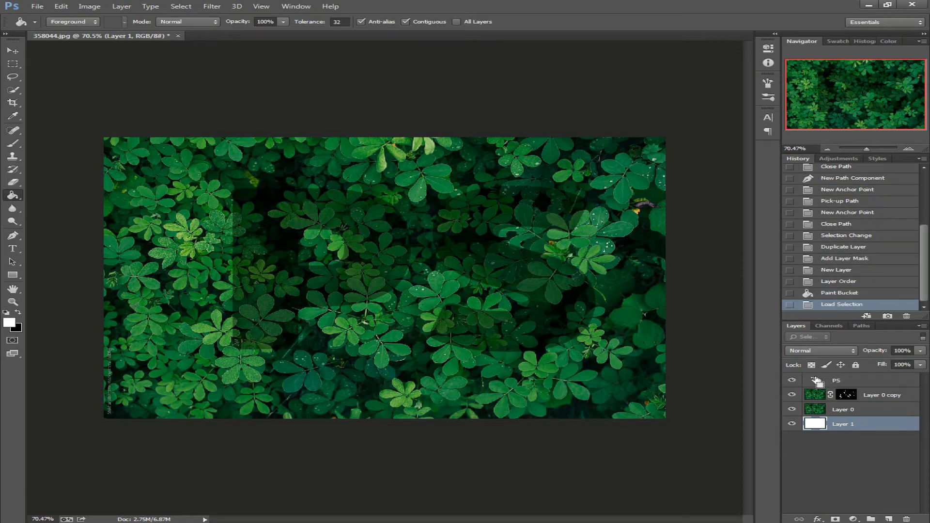
left_click(837, 410)
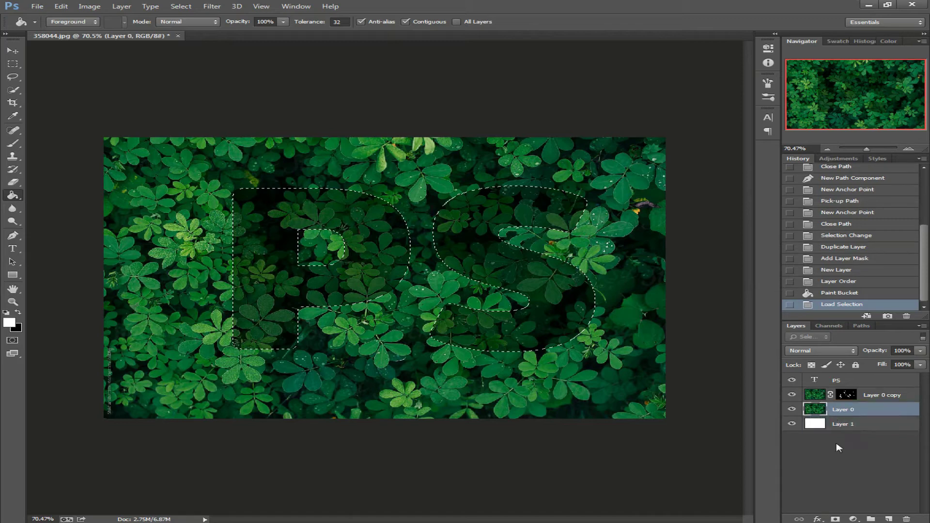
left_click(835, 519)
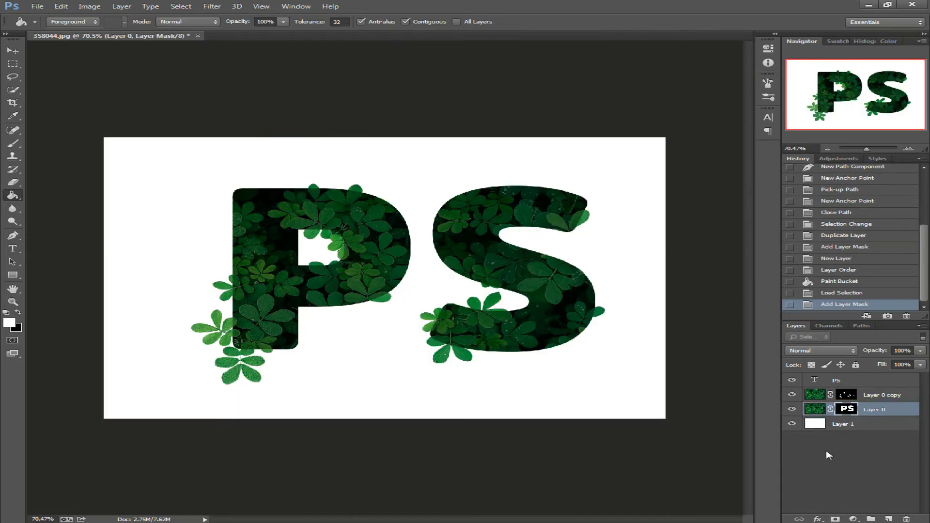
left_click(846, 383)
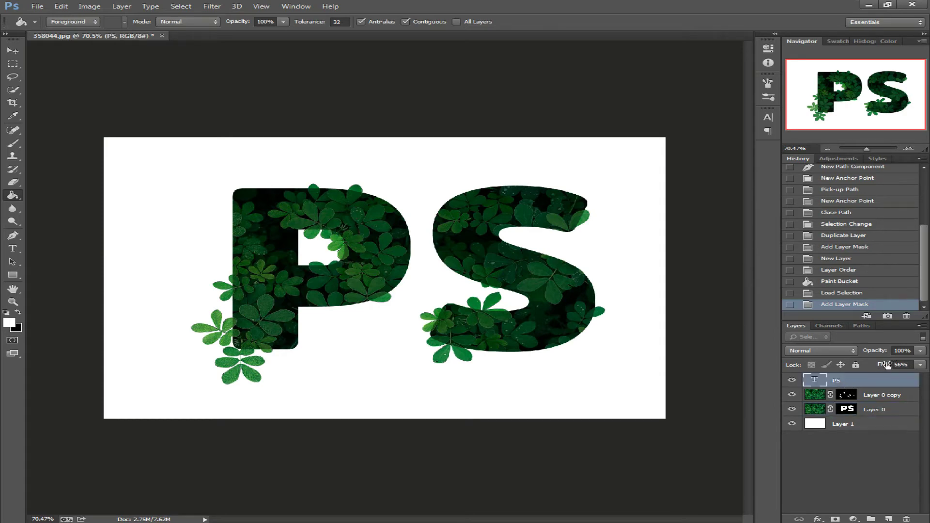
Step: Set the PS text layer to 0% Fill and 57% Opacity, then inspect the letters up close
left_click_drag(887, 364, 837, 358)
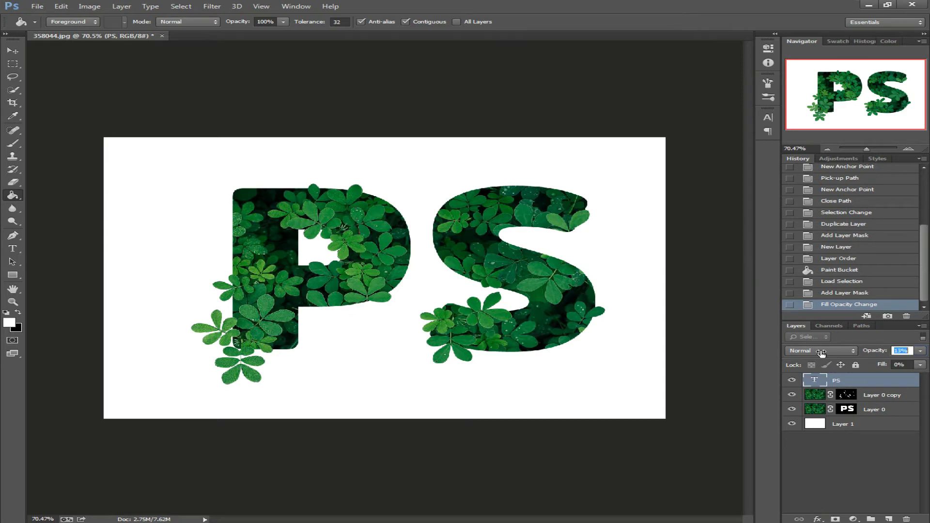
left_click_drag(822, 354, 851, 354)
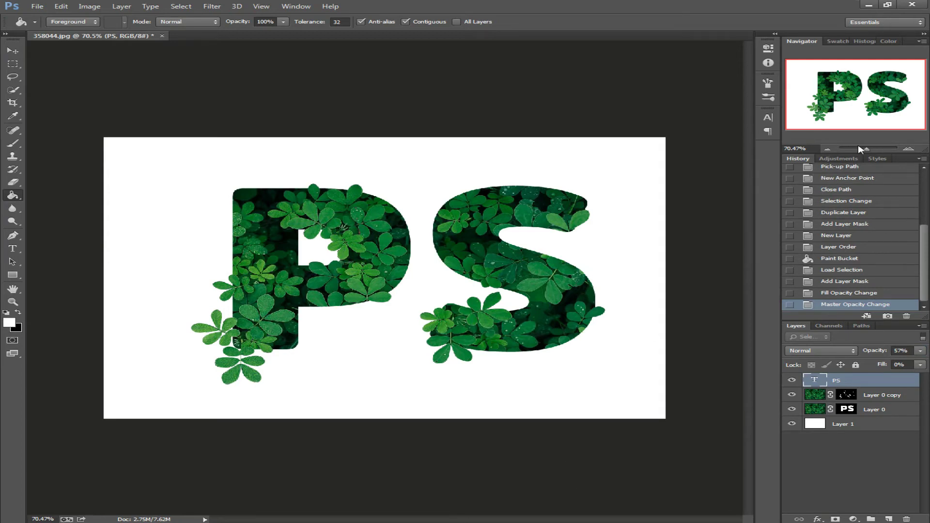
left_click_drag(867, 150, 875, 149)
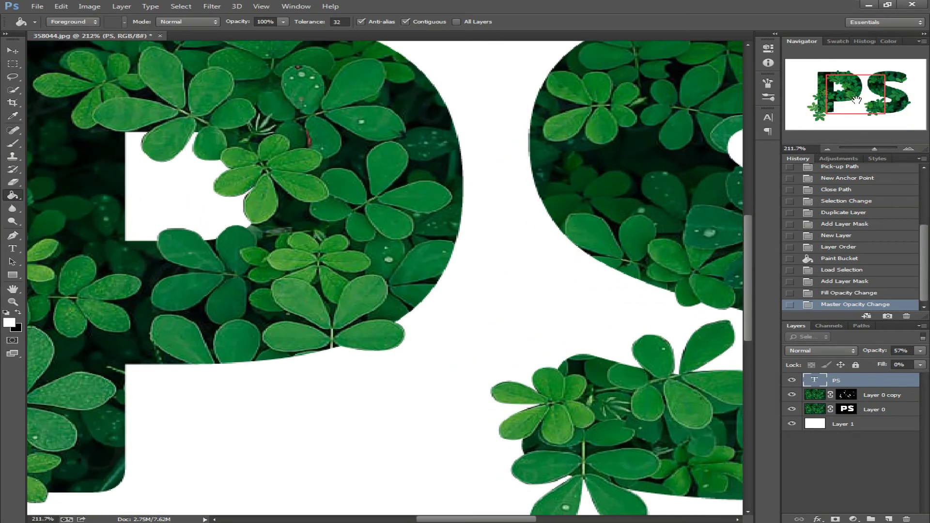
left_click_drag(857, 100, 846, 101)
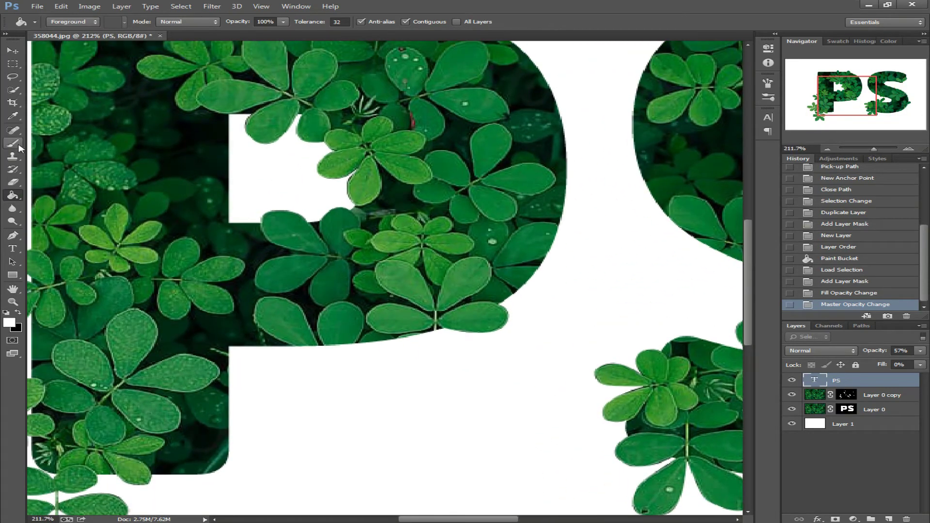
left_click(18, 146)
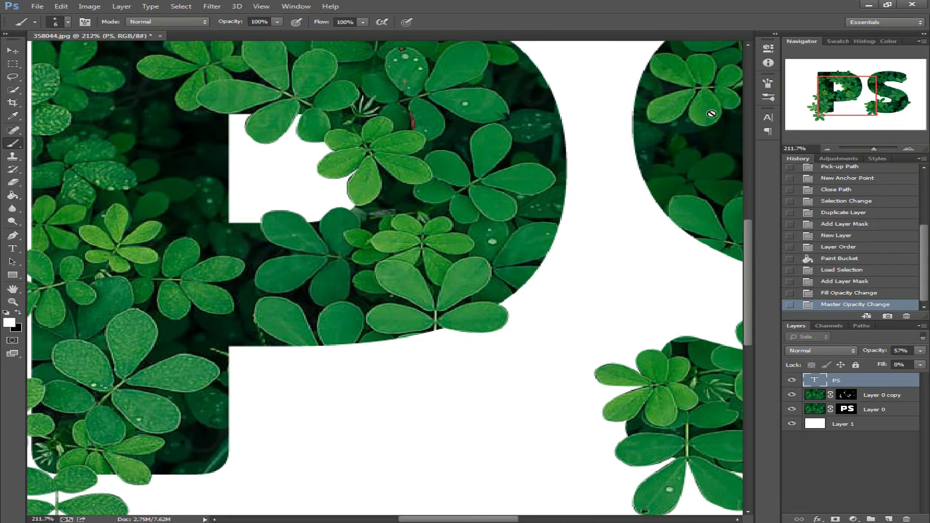
mouse_move(837, 87)
left_mouse_down()
mouse_move(818, 93)
mouse_move(841, 77)
mouse_move(876, 95)
mouse_move(866, 80)
left_mouse_up()
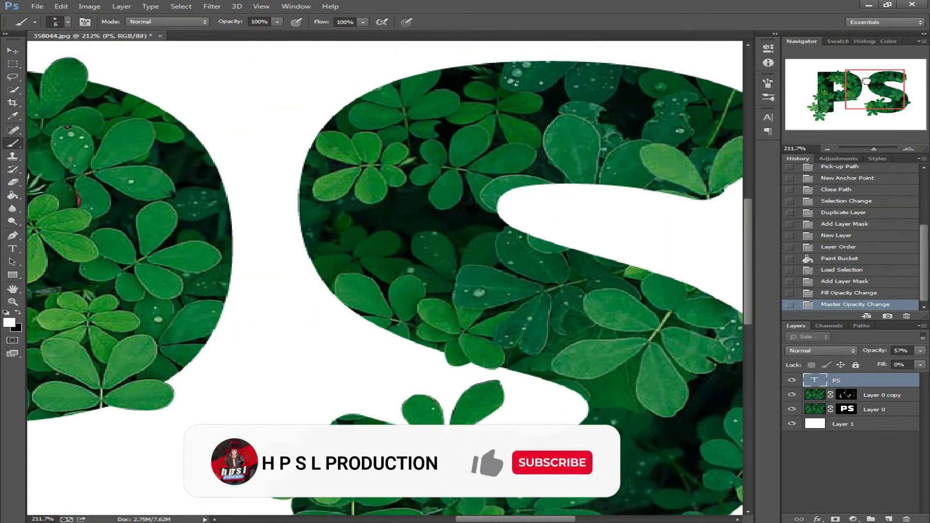
key("ctrl+0")
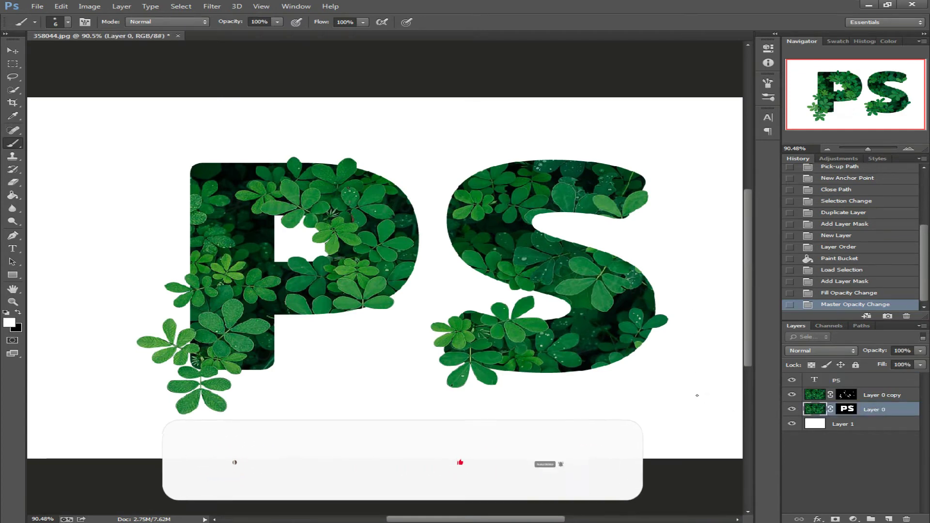
Step: Brush on Layer 0 copy's mask to clean the overhanging leaf's edge on the S
left_click_drag(870, 150, 881, 150)
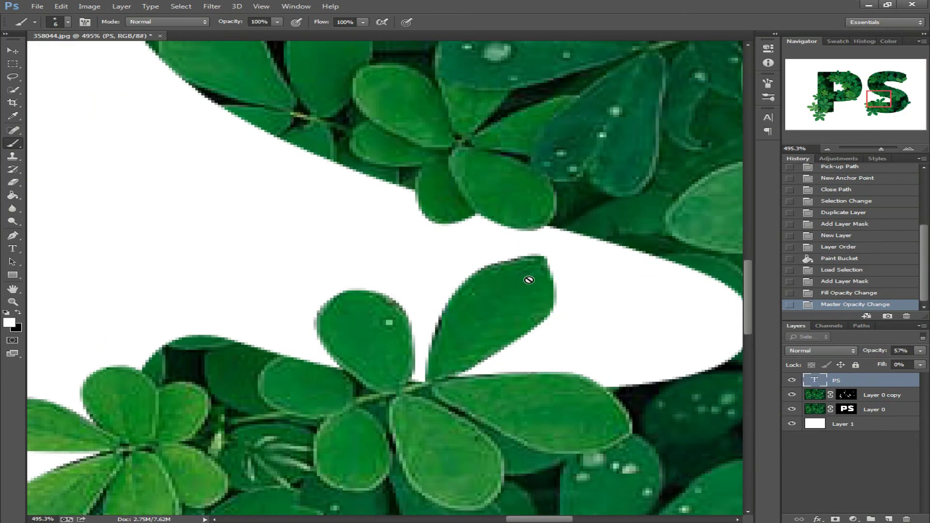
left_click(847, 395)
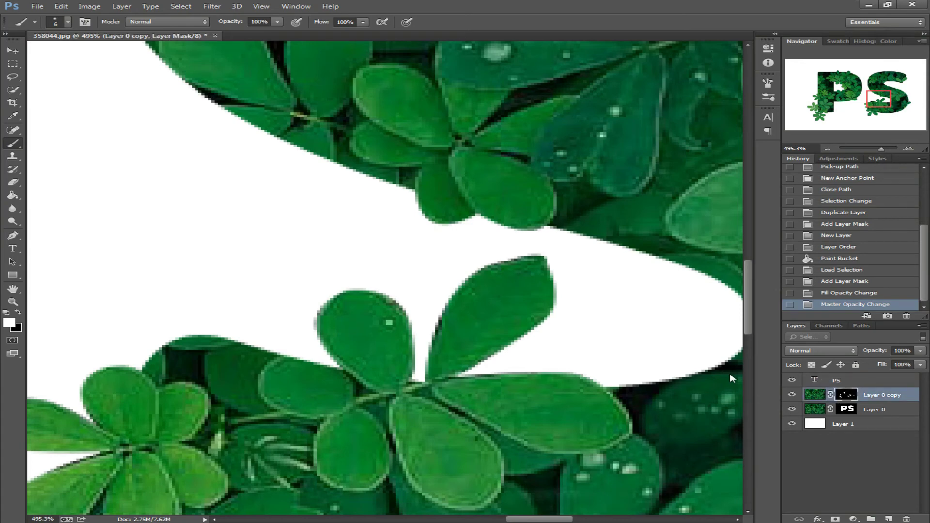
left_click_drag(537, 295, 541, 266)
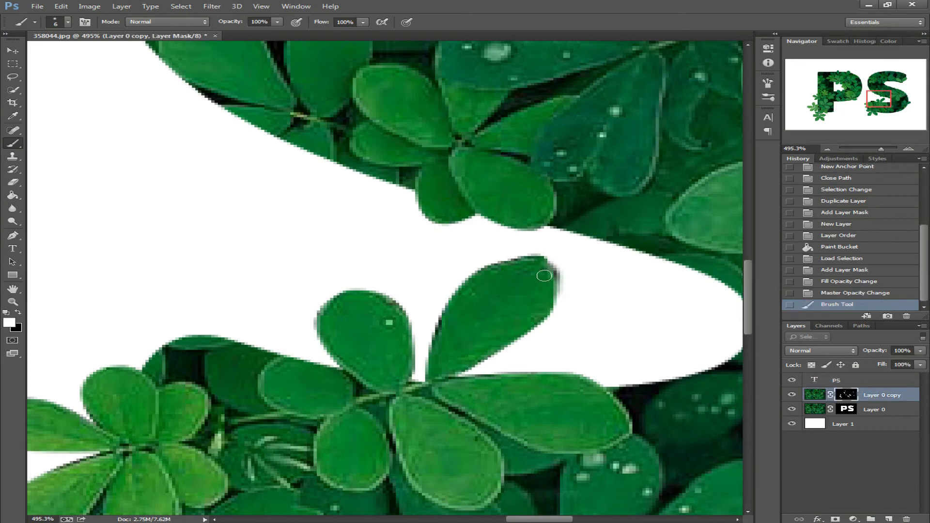
mouse_move(518, 263)
left_mouse_down()
mouse_move(497, 268)
mouse_move(485, 293)
left_mouse_up()
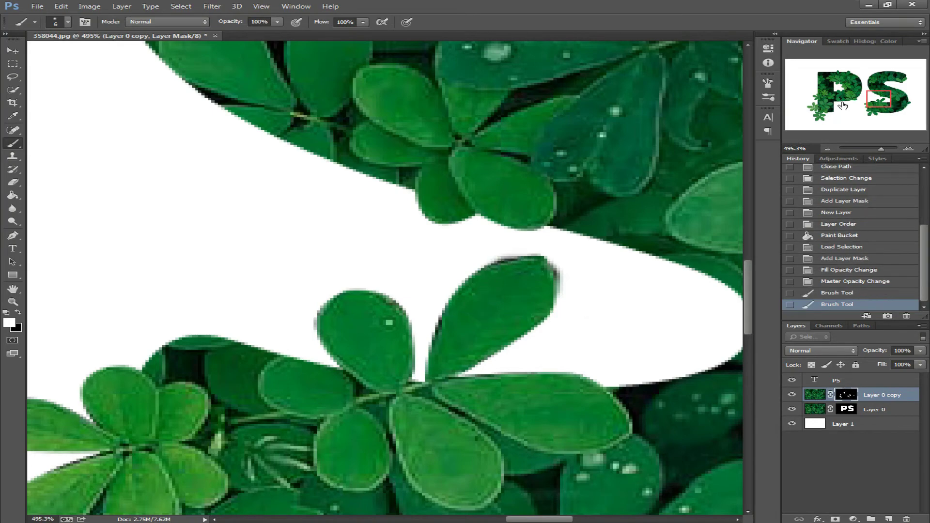
left_click_drag(881, 97, 896, 94)
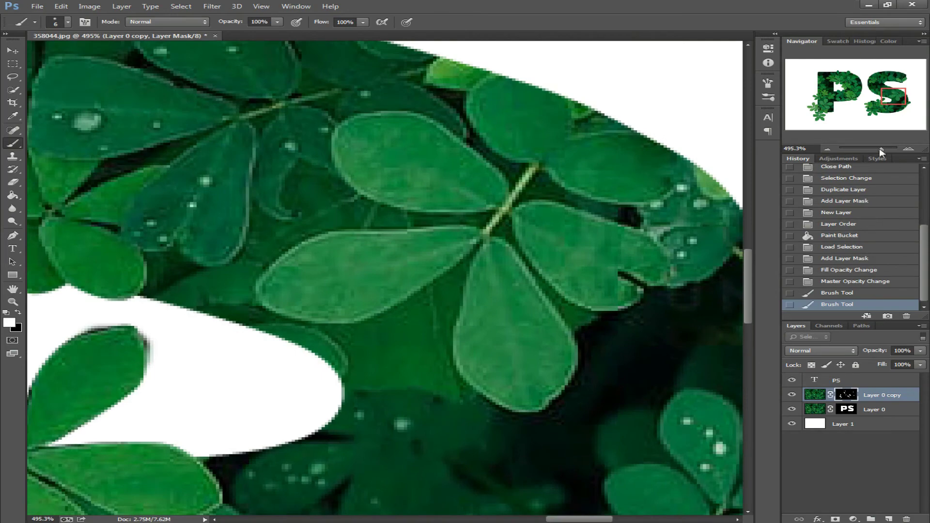
left_click_drag(881, 151, 867, 150)
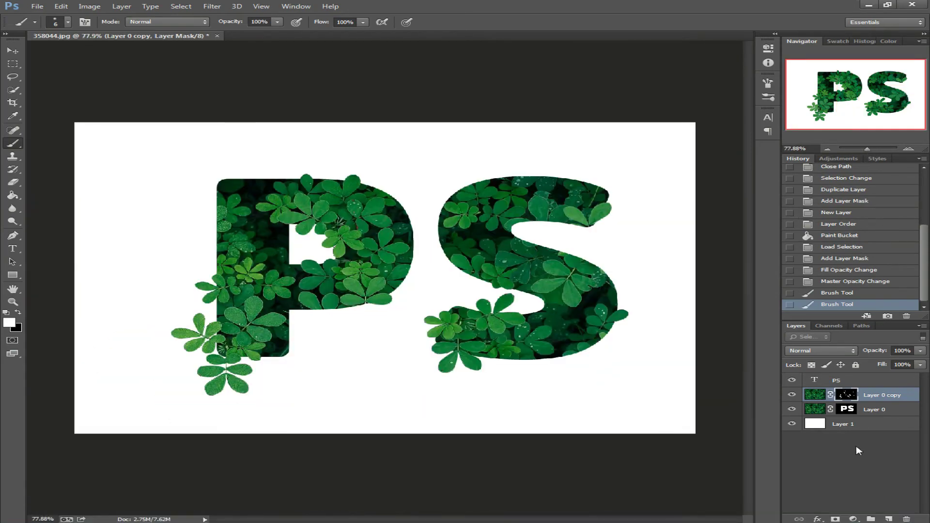
Step: Open the PS layer's Blending Options and enable Inner Shadow
left_click(856, 383)
right_click(856, 382)
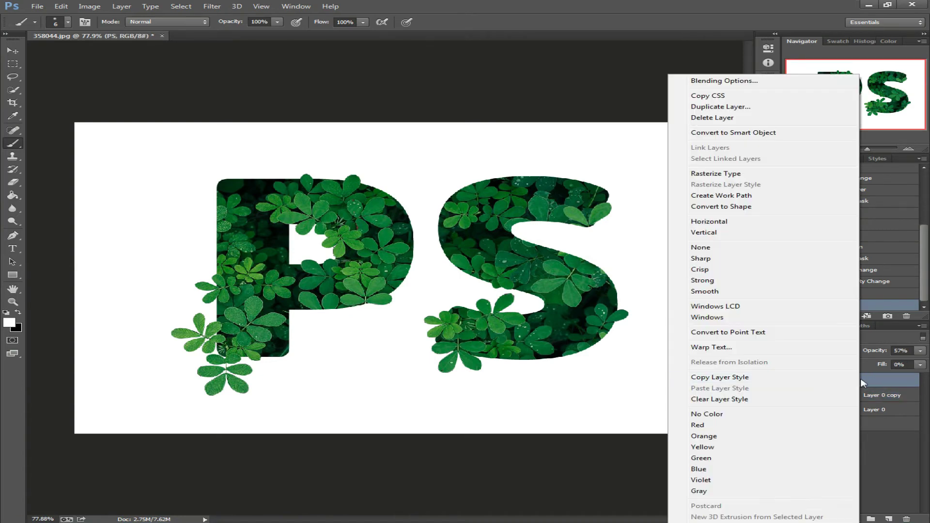
left_click(777, 84)
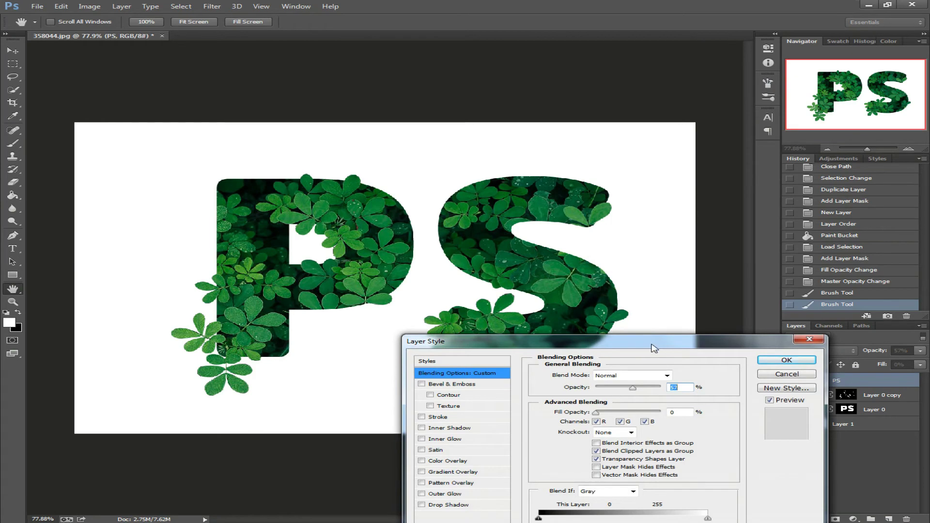
left_click_drag(654, 348, 699, 218)
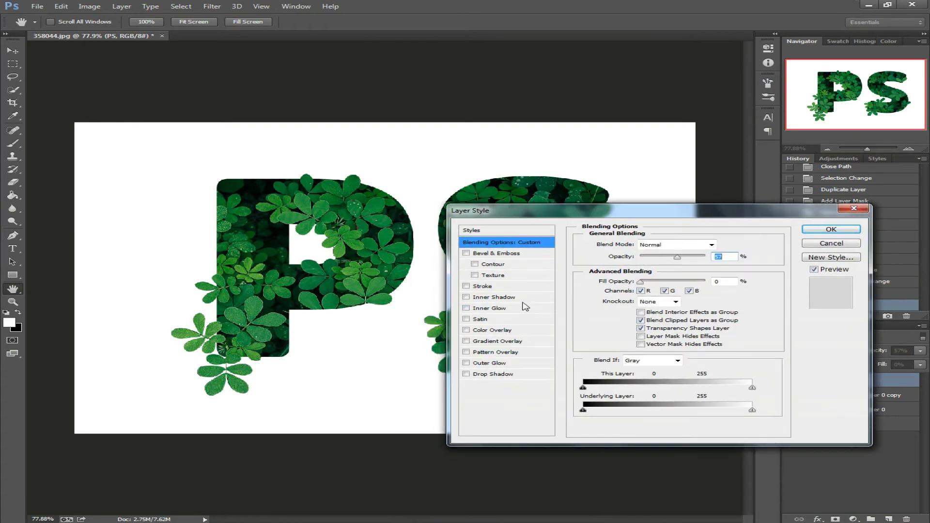
left_click(492, 297)
left_click_drag(580, 210, 703, 198)
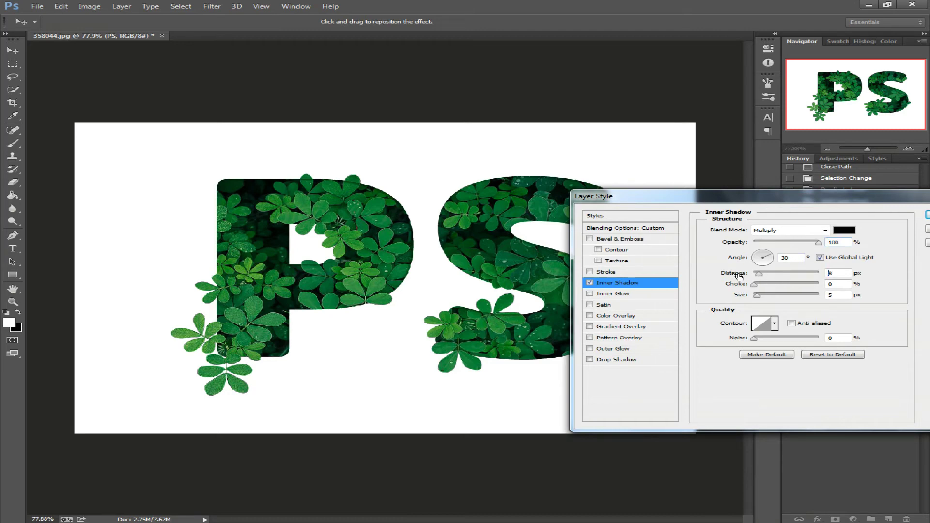
Step: Set the Inner Shadow to distance 15, size 13, angle 7, adjust its noise, and apply
left_click_drag(744, 276, 748, 275)
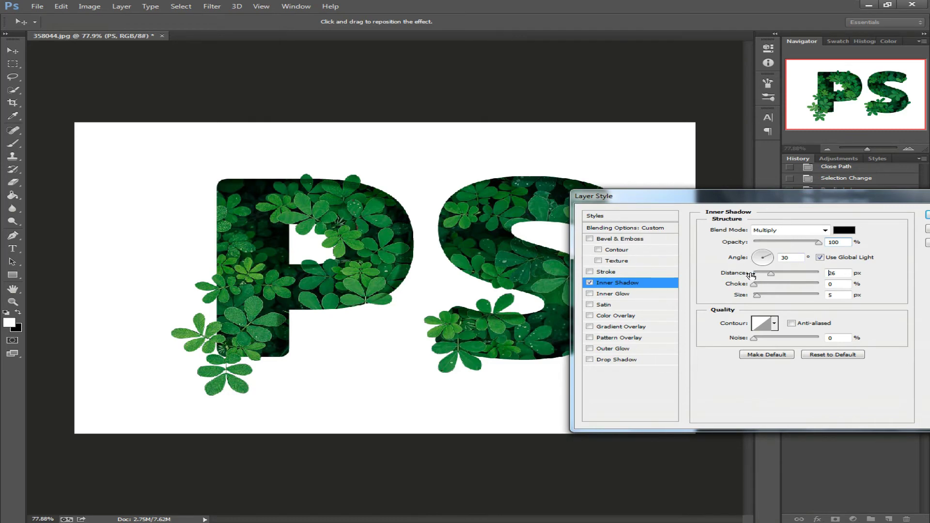
left_click(744, 285)
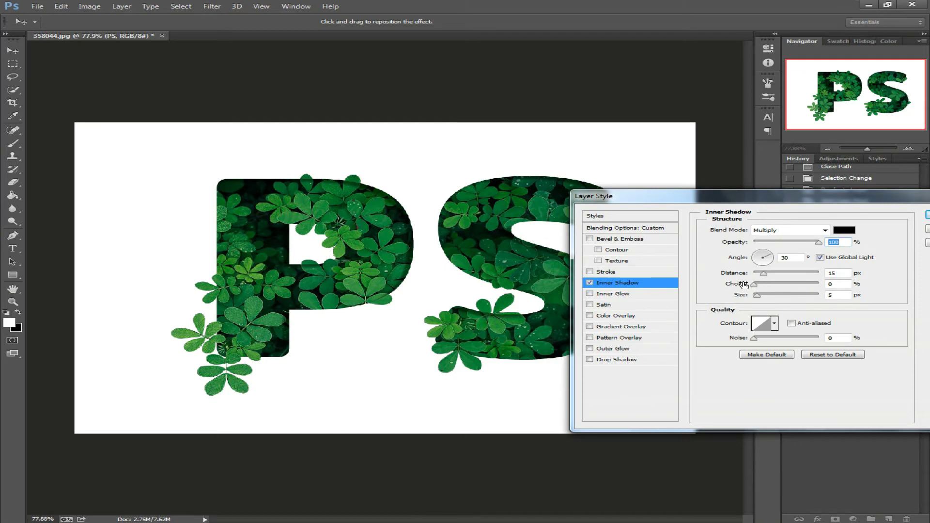
left_click_drag(740, 301, 746, 298)
key("Tab")
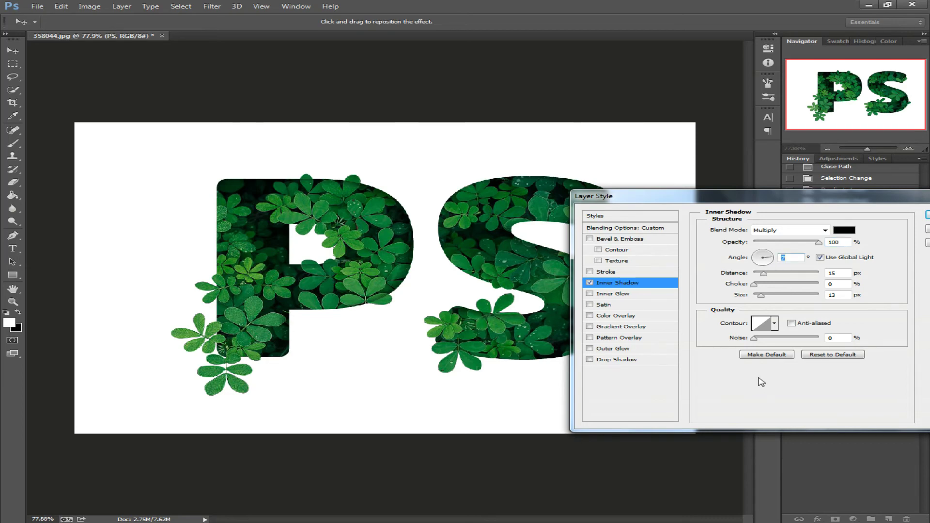
left_click(759, 339)
left_click_drag(763, 339, 778, 339)
left_click_drag(745, 341, 737, 339)
left_click_drag(779, 203, 673, 223)
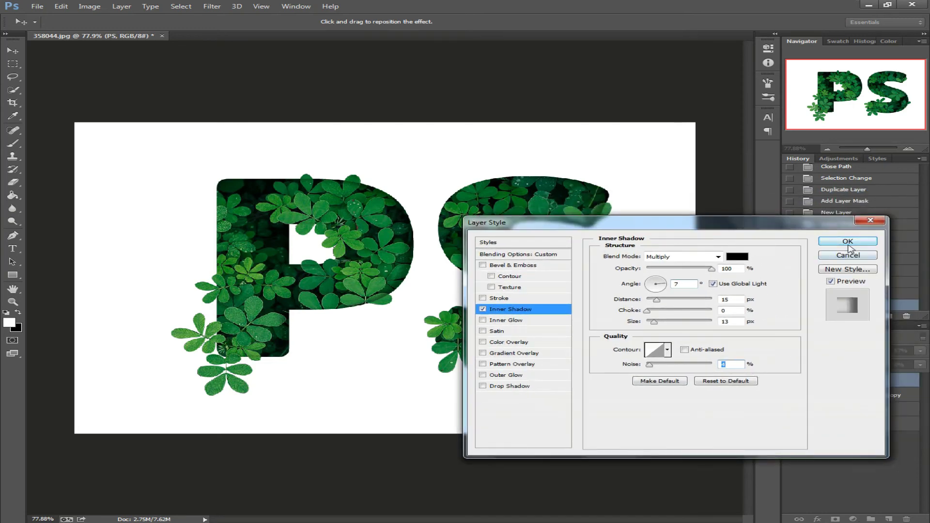
left_click(848, 241)
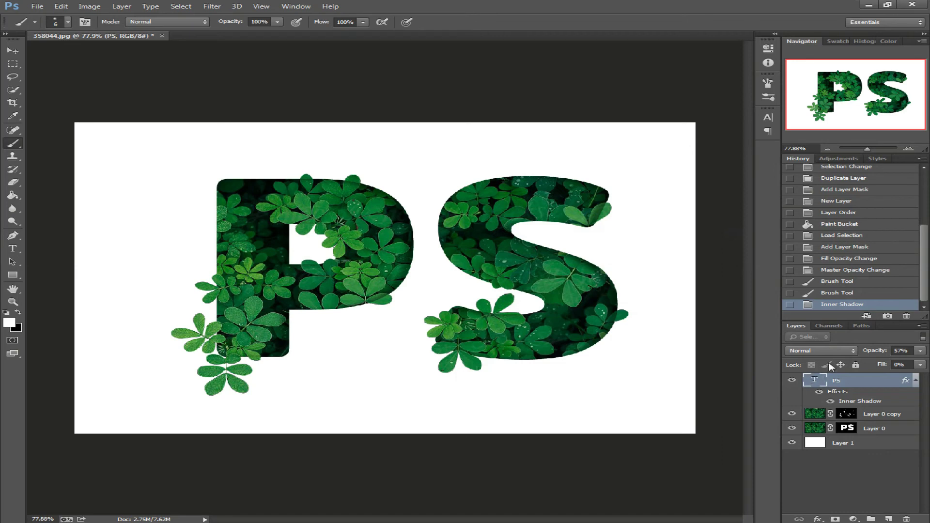
Step: Toggle the PS layer's visibility to compare, then zoom to about 471% on the lower P
left_click(793, 380)
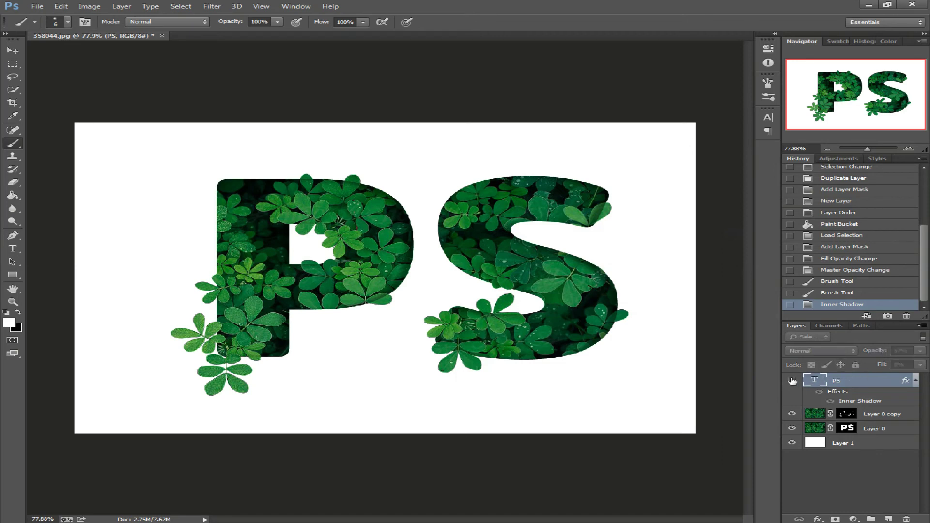
left_click(793, 381)
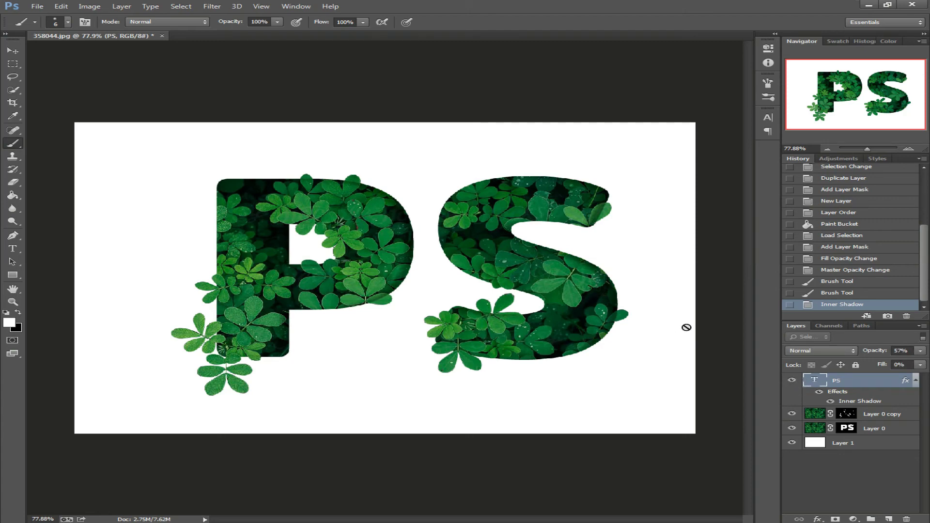
left_click_drag(870, 150, 878, 150)
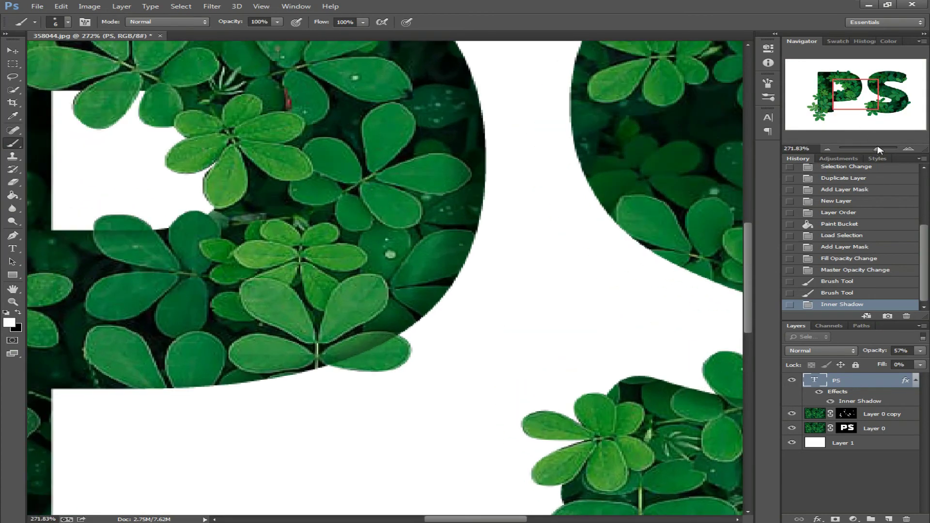
left_click_drag(879, 150, 882, 150)
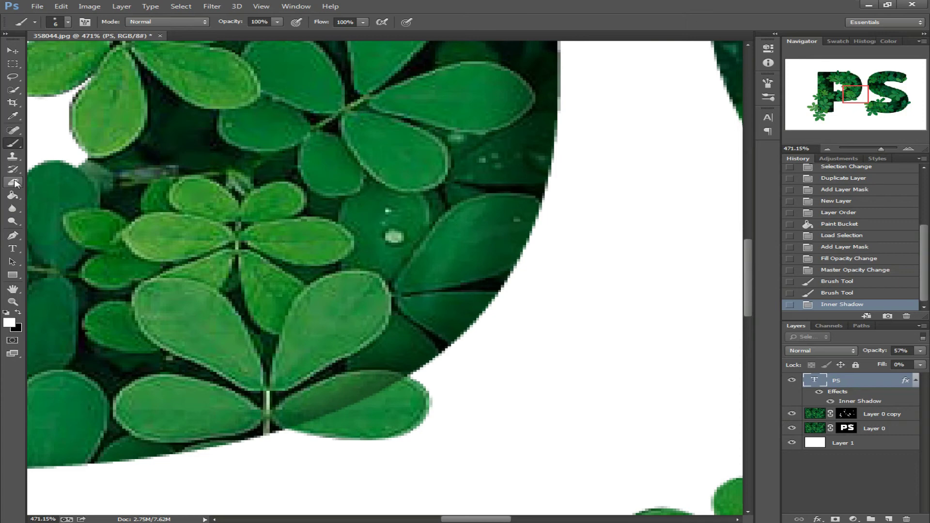
Step: Take the Eraser, rasterize the PS type layer, and set the brush to size 12 with 0% hardness
left_click(13, 182)
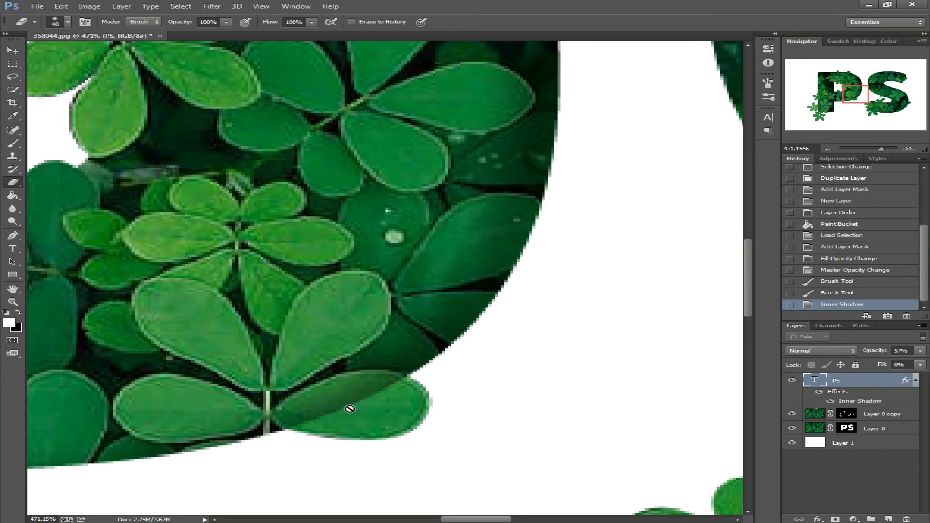
left_click(349, 408)
left_click(429, 205)
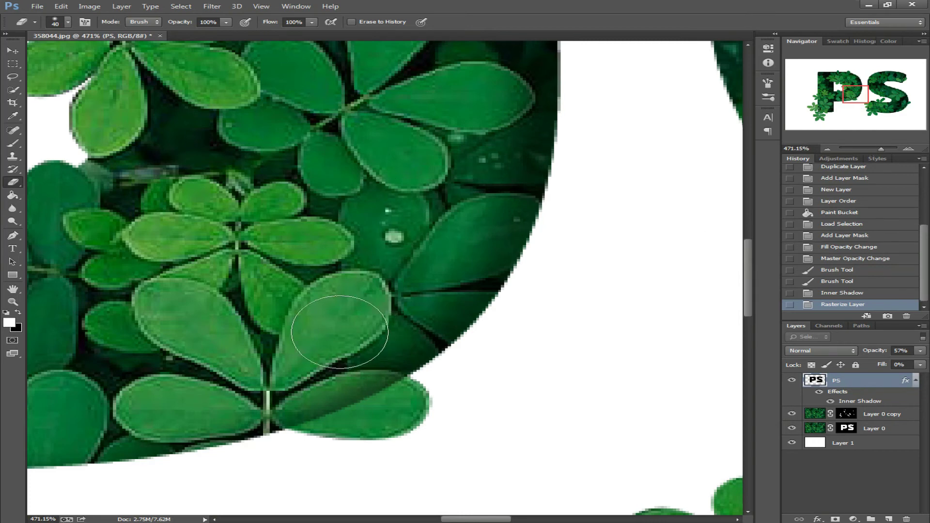
right_click(345, 321)
left_click_drag(420, 344, 417, 345)
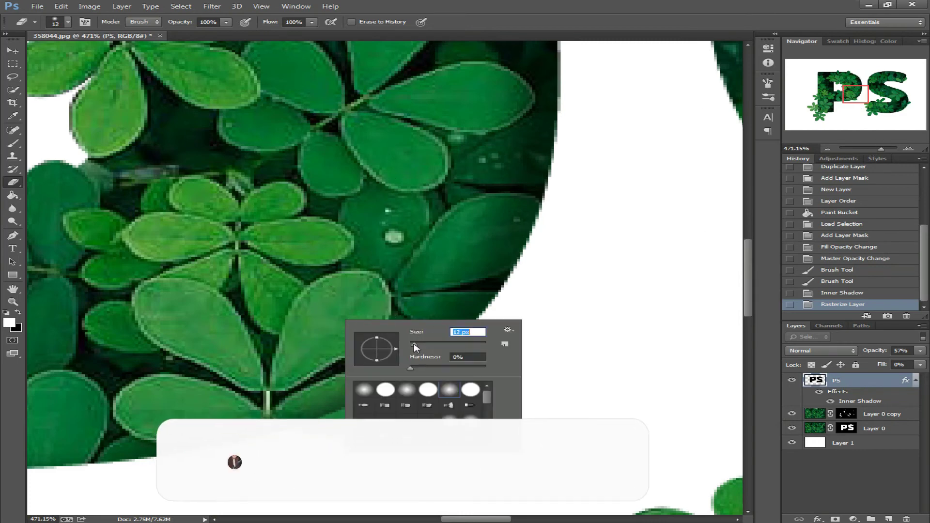
left_click(307, 413)
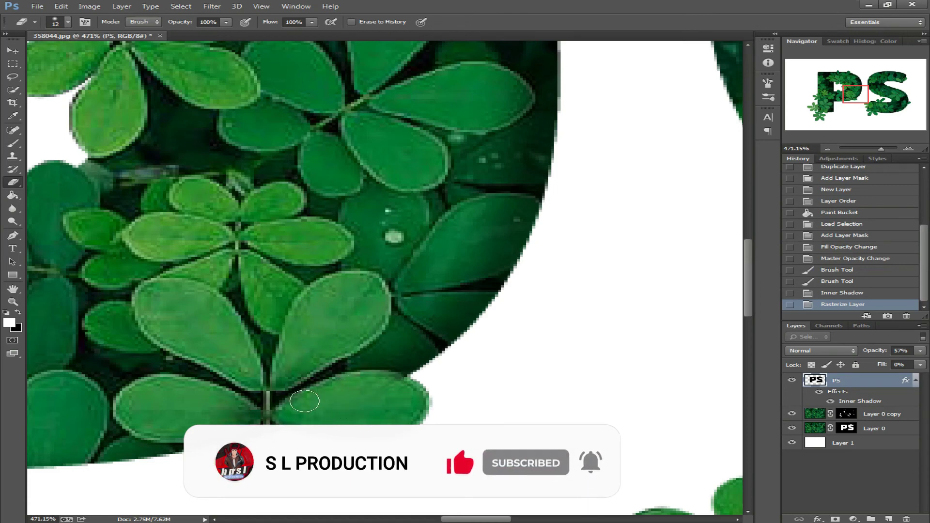
Step: Erase the inner shadow from the lower leaves overlapping the P's bottom and lower-left edges
left_click_drag(417, 429, 230, 436)
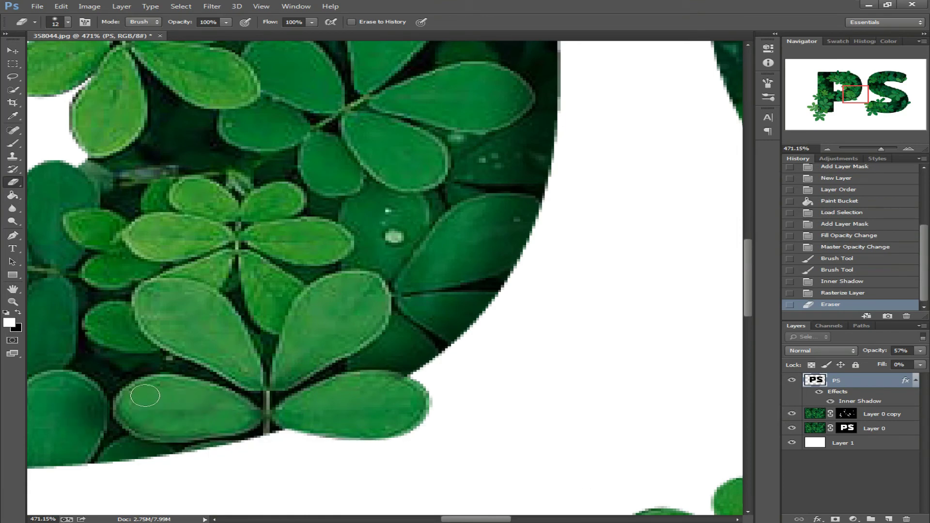
mouse_move(237, 412)
left_mouse_down()
mouse_move(257, 383)
mouse_move(249, 370)
left_mouse_up()
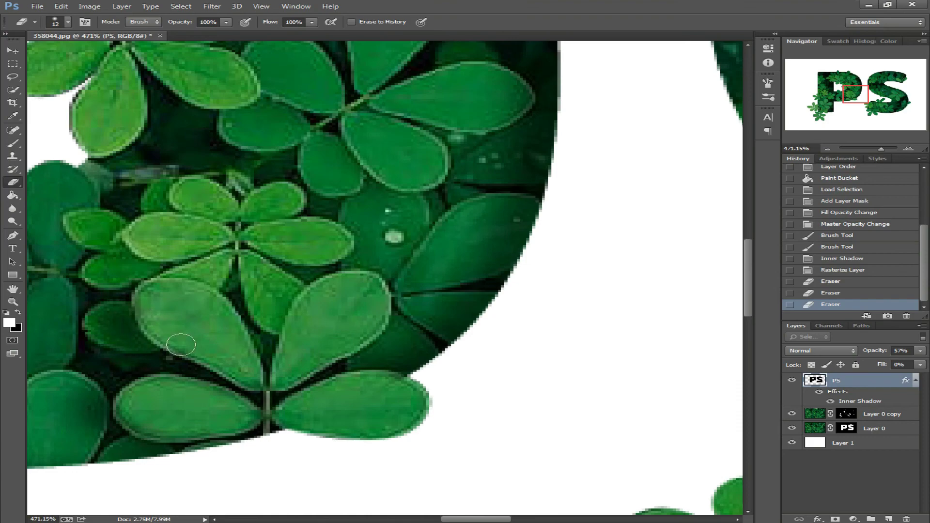
left_click_drag(238, 341, 332, 313)
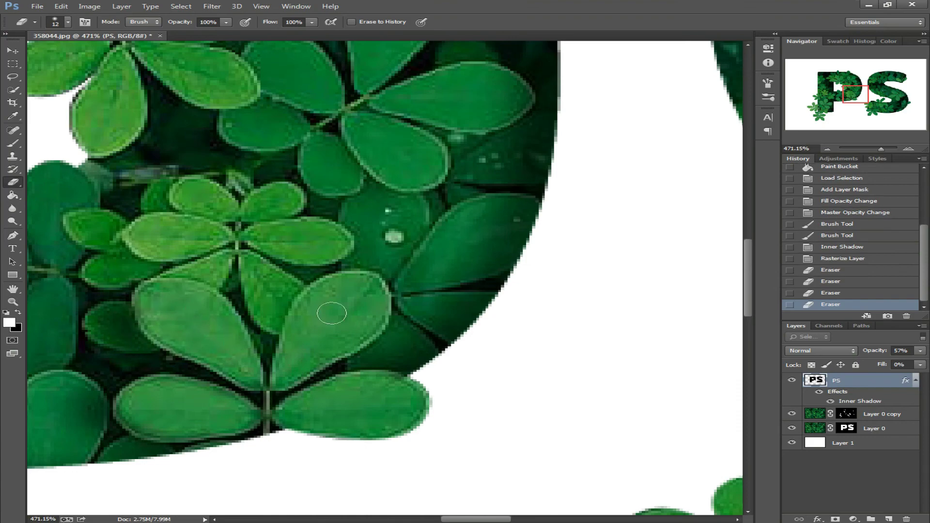
left_click_drag(851, 92, 822, 109)
left_click(331, 375)
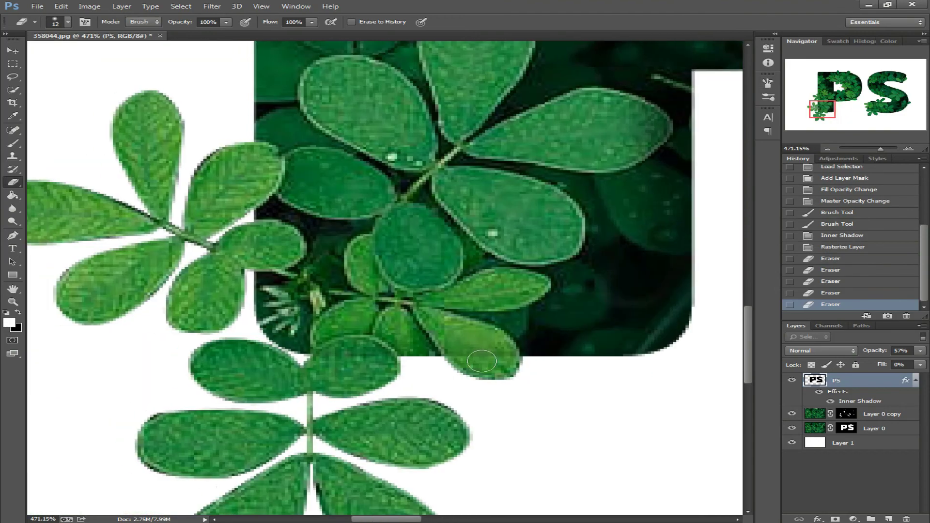
mouse_move(470, 349)
left_mouse_down()
mouse_move(403, 332)
mouse_move(320, 339)
mouse_move(407, 334)
left_mouse_up()
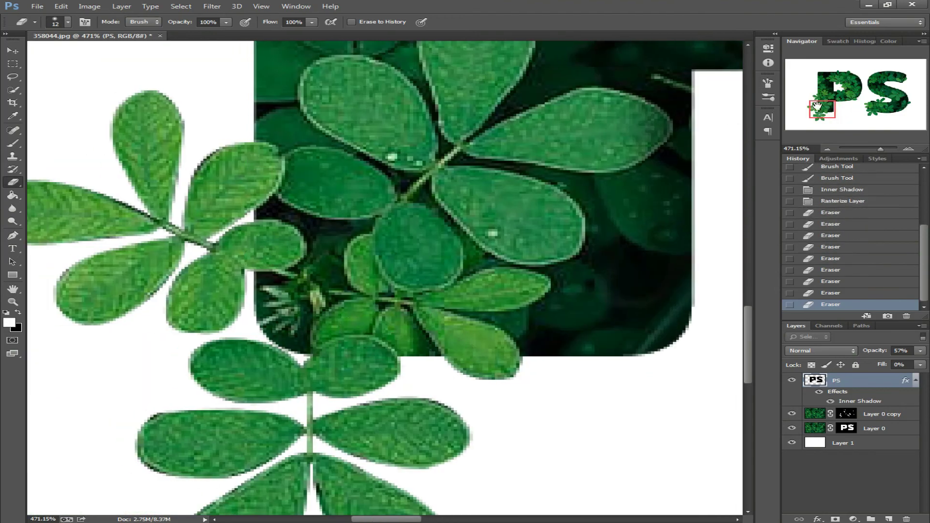
Step: Erase the shadow darkening from the leaves spilling over the top of the P
scroll(270, 245, "up", 5)
scroll(269, 240, "up", 5)
scroll(267, 235, "right", 5)
mouse_move(266, 231)
left_mouse_down()
mouse_move(277, 212)
mouse_move(260, 245)
mouse_move(276, 210)
left_mouse_up()
mouse_move(528, 238)
left_mouse_down()
mouse_move(556, 224)
mouse_move(501, 286)
mouse_move(556, 270)
left_mouse_up()
mouse_move(442, 272)
left_mouse_down()
mouse_move(378, 260)
mouse_move(401, 253)
left_mouse_up()
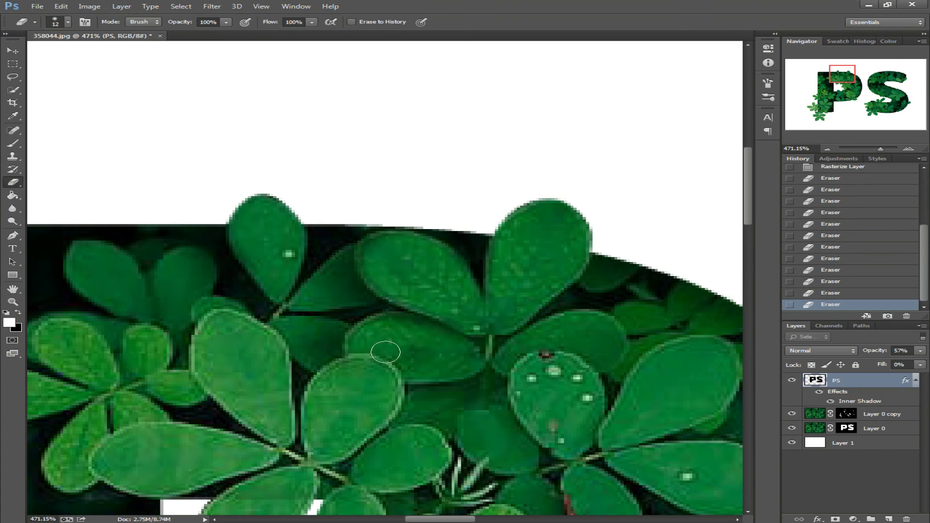
mouse_move(281, 383)
left_mouse_down()
mouse_move(260, 406)
mouse_move(214, 373)
left_mouse_up()
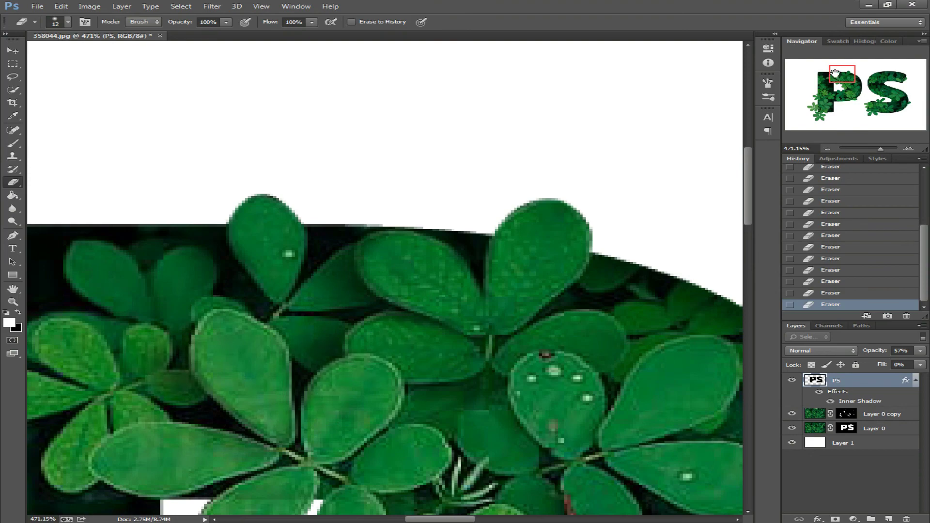
Step: Erase the dark shading from the overhanging leaves on the S's right side and top
left_click_drag(836, 73, 832, 87)
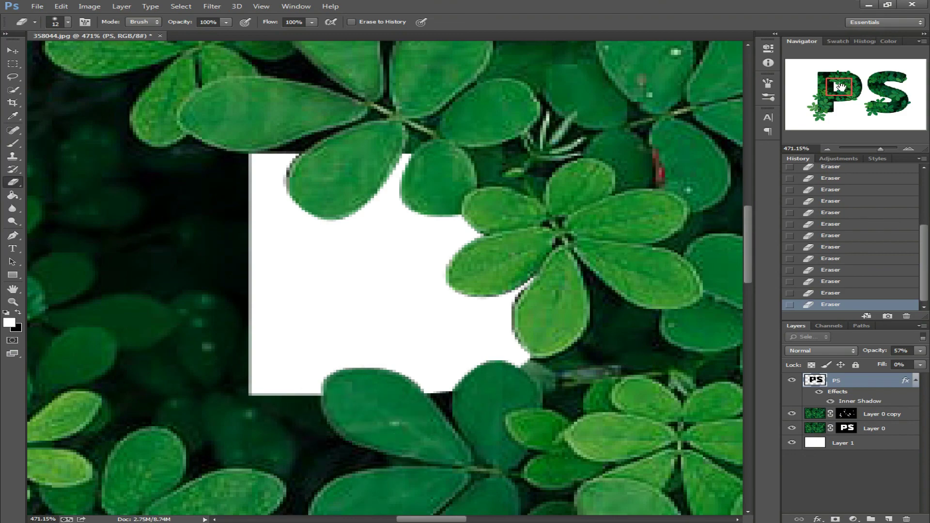
left_click_drag(840, 86, 874, 100)
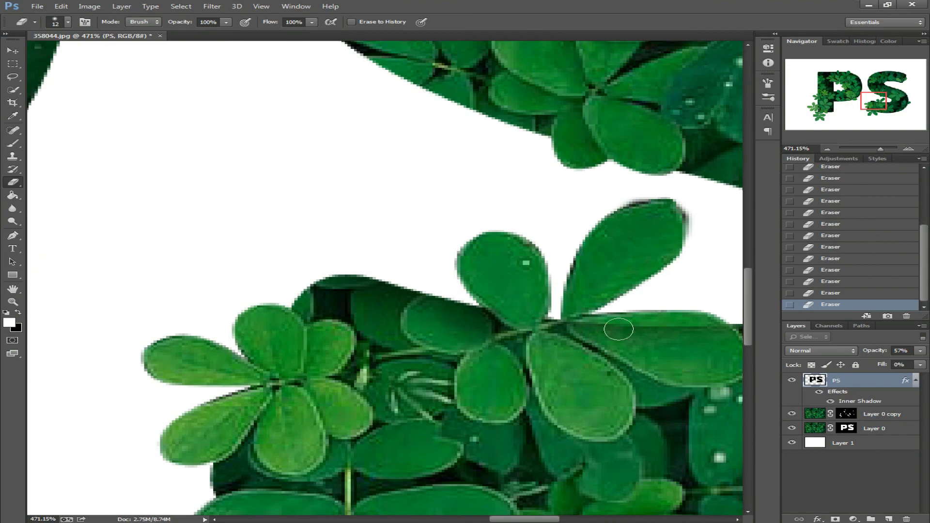
left_click_drag(619, 330, 710, 360)
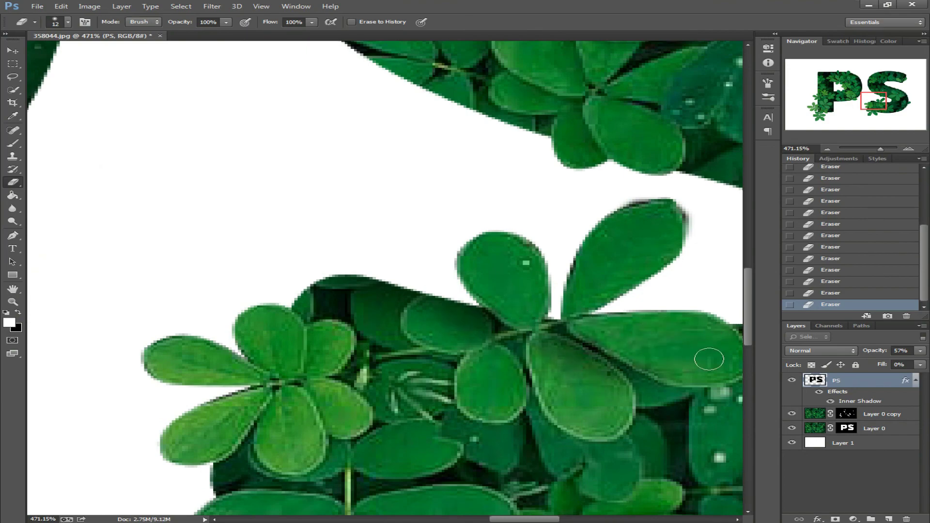
left_click_drag(876, 100, 900, 100)
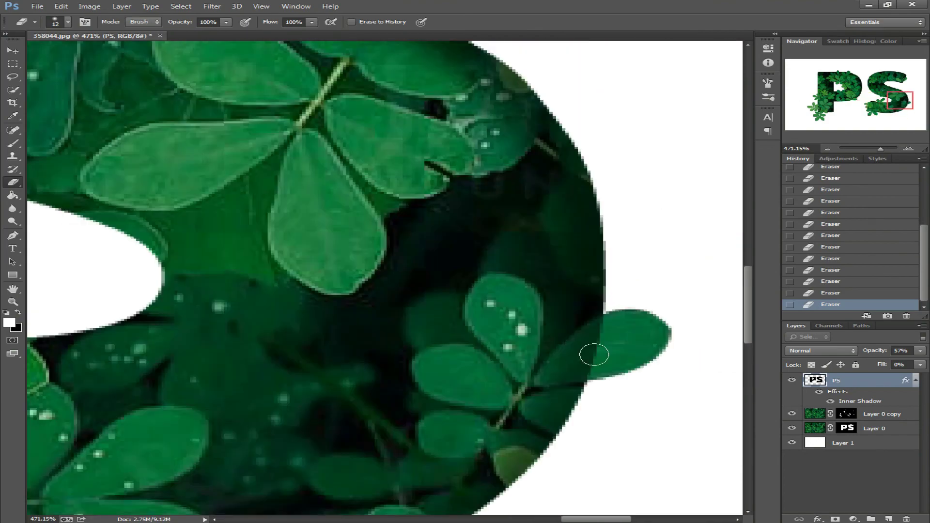
mouse_move(594, 355)
left_mouse_down()
mouse_move(458, 370)
mouse_move(474, 389)
left_mouse_up()
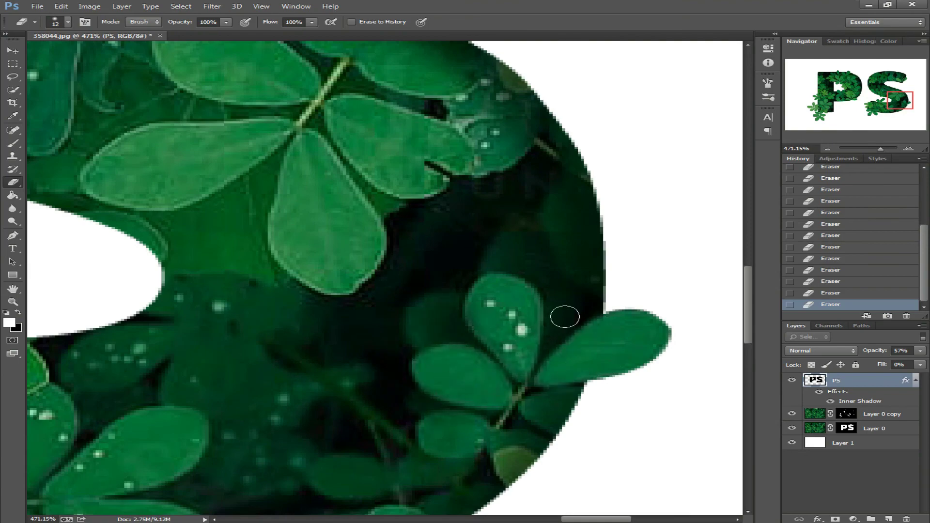
left_click_drag(894, 101, 898, 79)
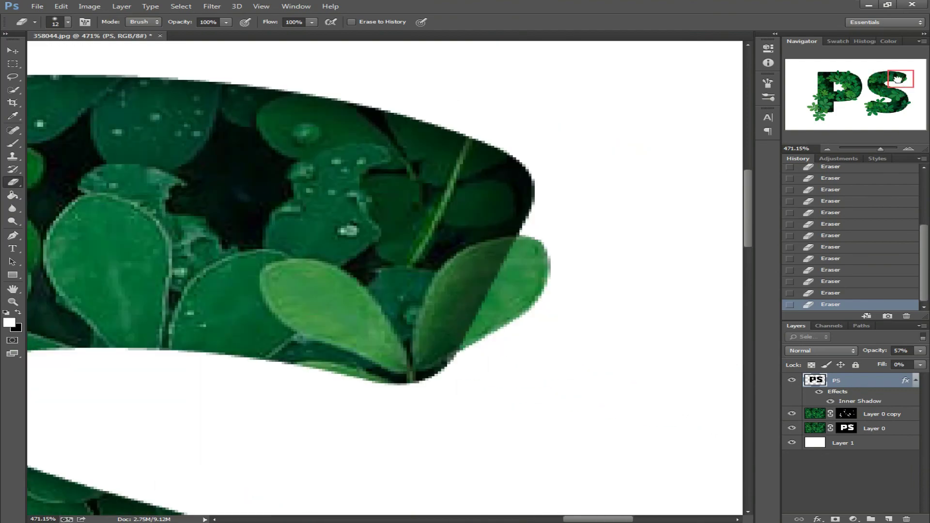
left_click_drag(484, 276, 451, 323)
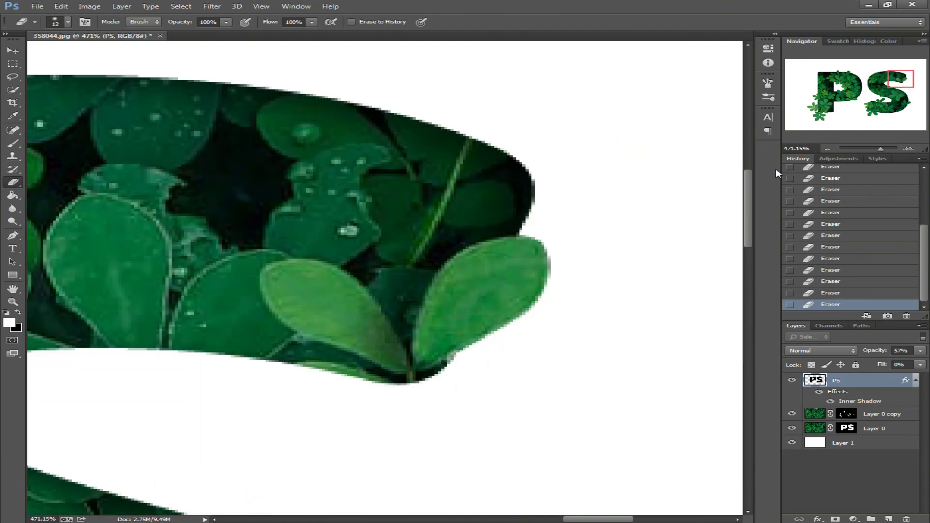
left_click_drag(894, 86, 877, 80)
left_click_drag(881, 149, 870, 148)
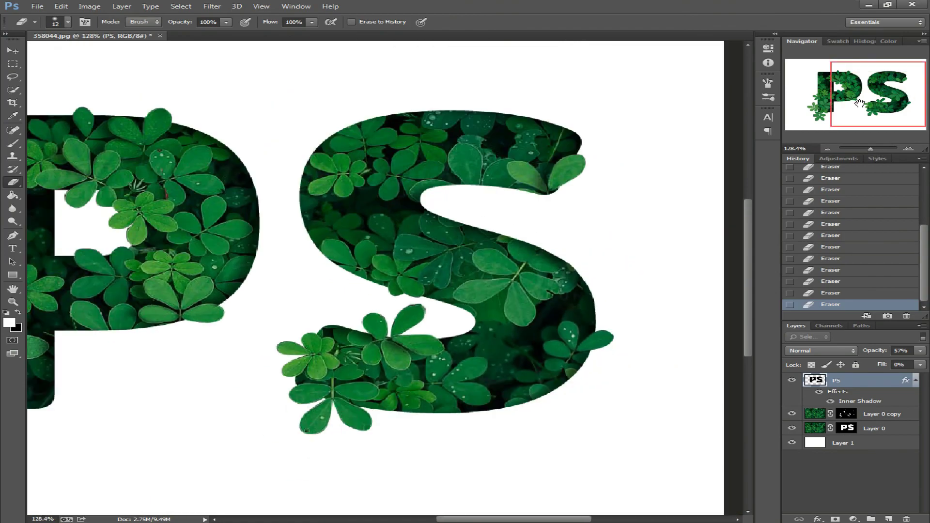
Step: Zoom out to about 90% so the full PS lettering fits on screen
left_click_drag(860, 103, 834, 102)
left_click_drag(871, 148, 865, 148)
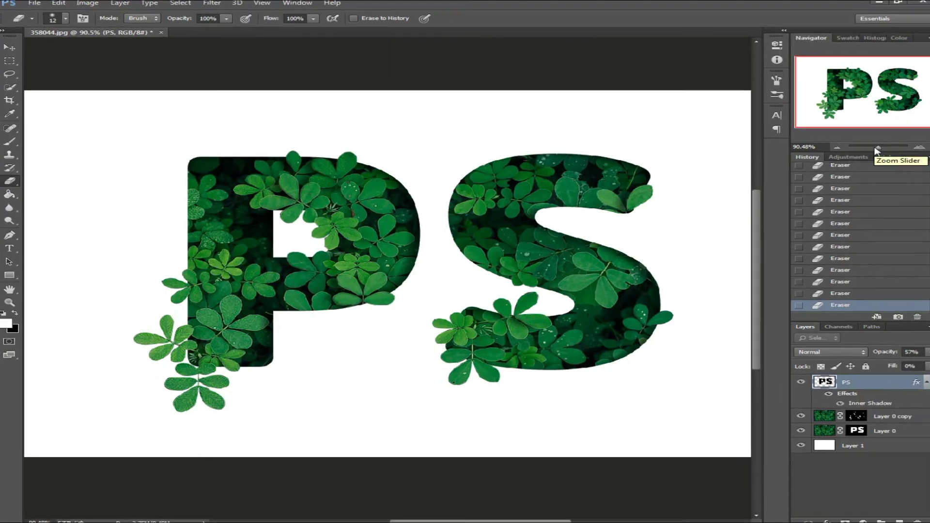